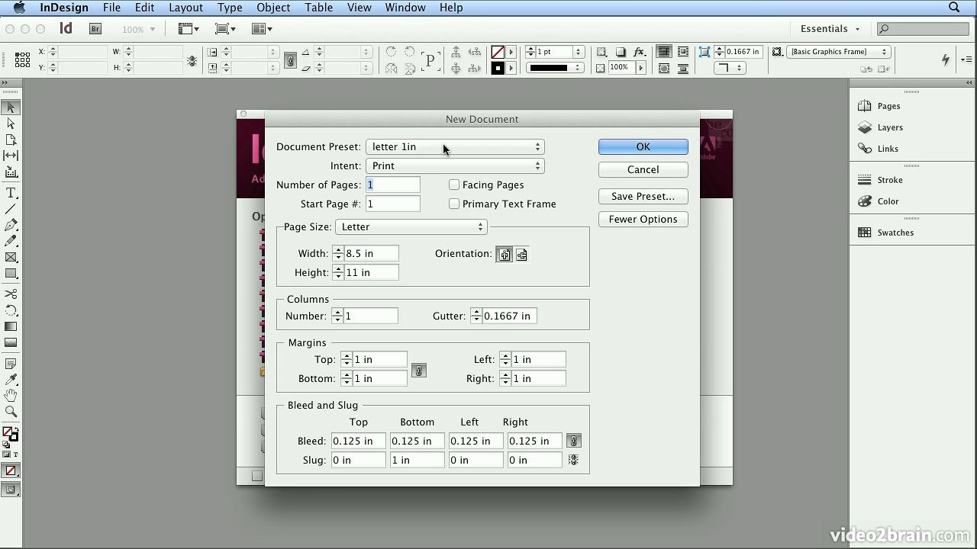
# Create a one-page Letter document in landscape orientation, 11 by 8.5 in
pyautogui.click(522, 257)
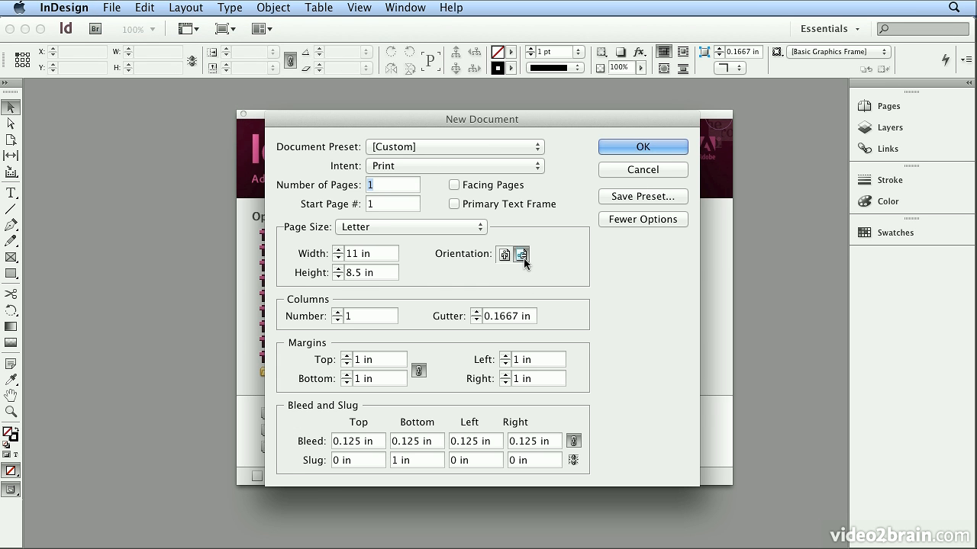
pyautogui.click(635, 147)
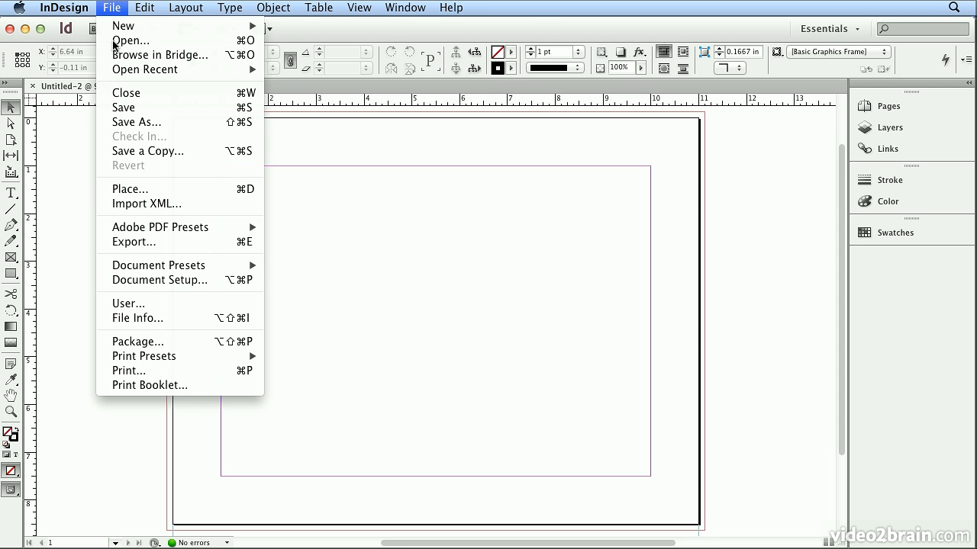
# Place brother_and_sister_01.psd from the Desktop's multiplace folder on the page at about X 1.66 in, Y 1.31 in
pyautogui.click(112, 7)
pyautogui.click(129, 191)
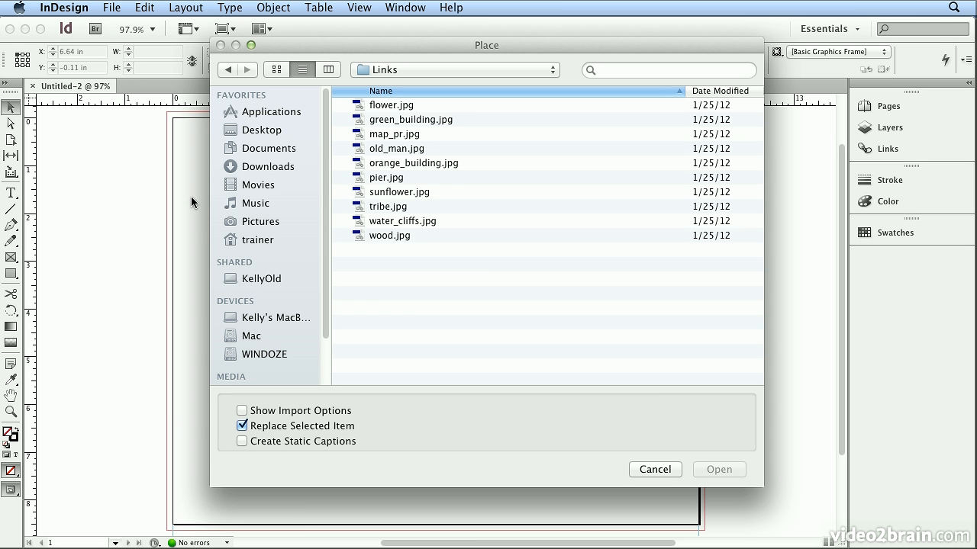
pyautogui.click(267, 131)
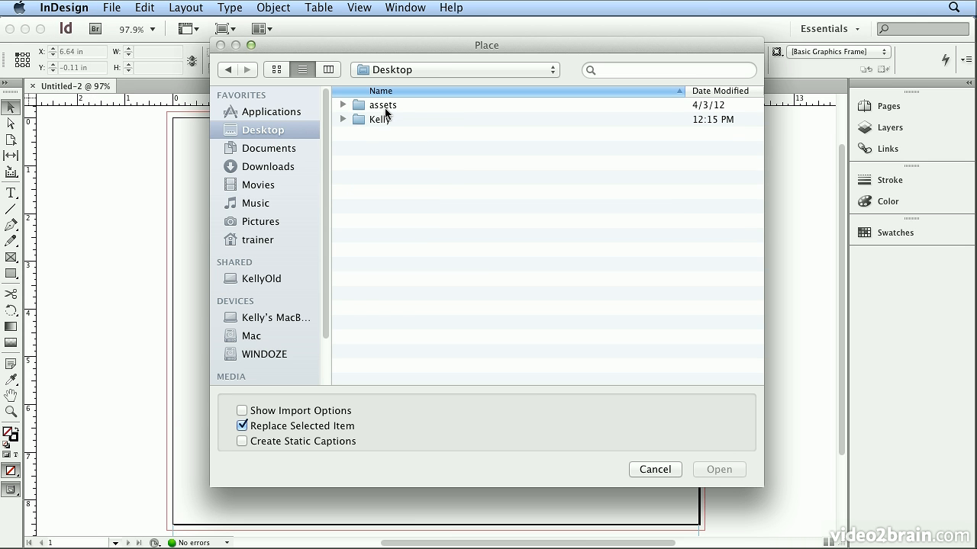
pyautogui.doubleClick(383, 106)
pyautogui.doubleClick(381, 122)
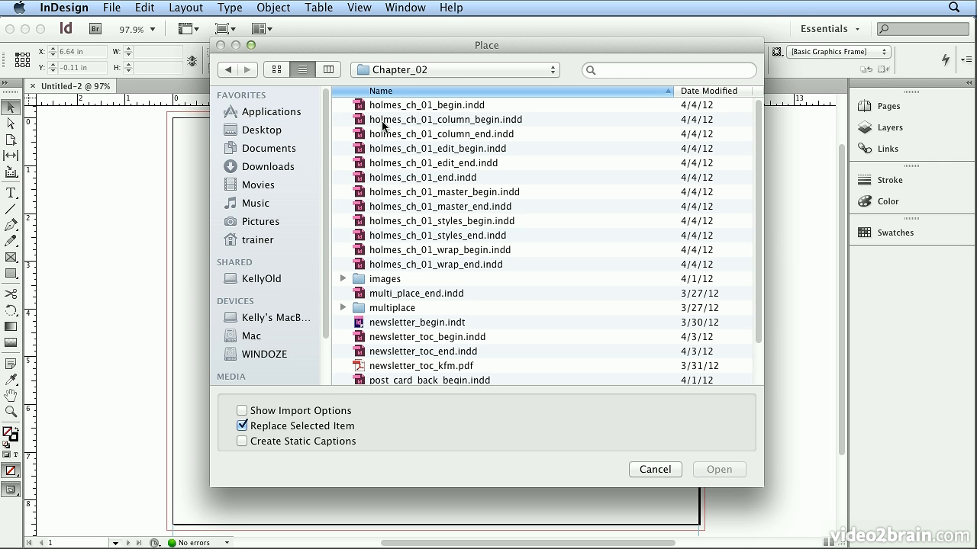
pyautogui.doubleClick(392, 308)
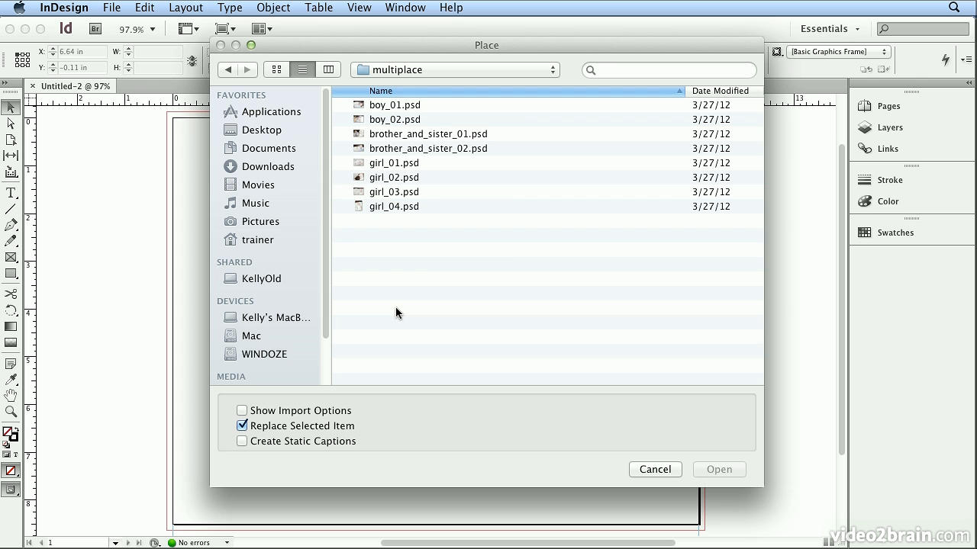
pyautogui.click(404, 134)
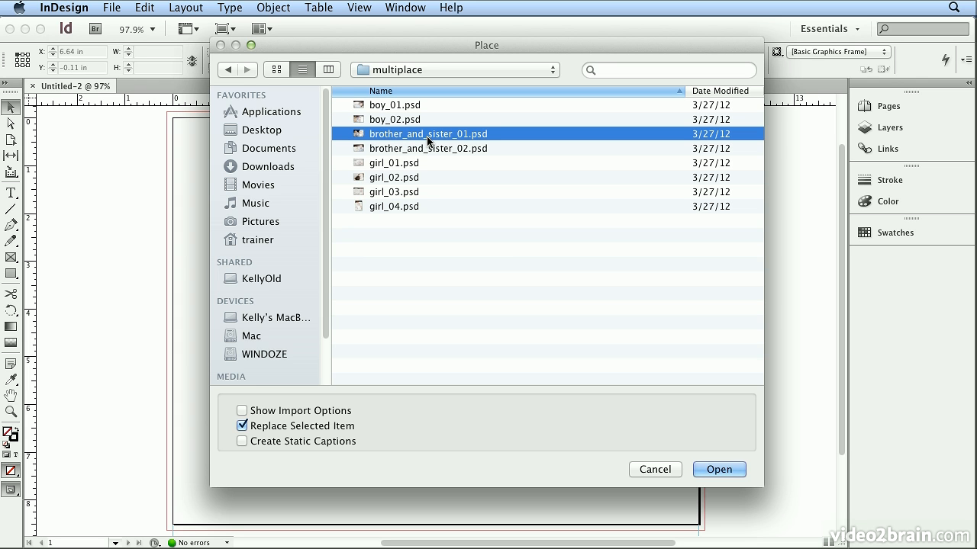
pyautogui.click(712, 472)
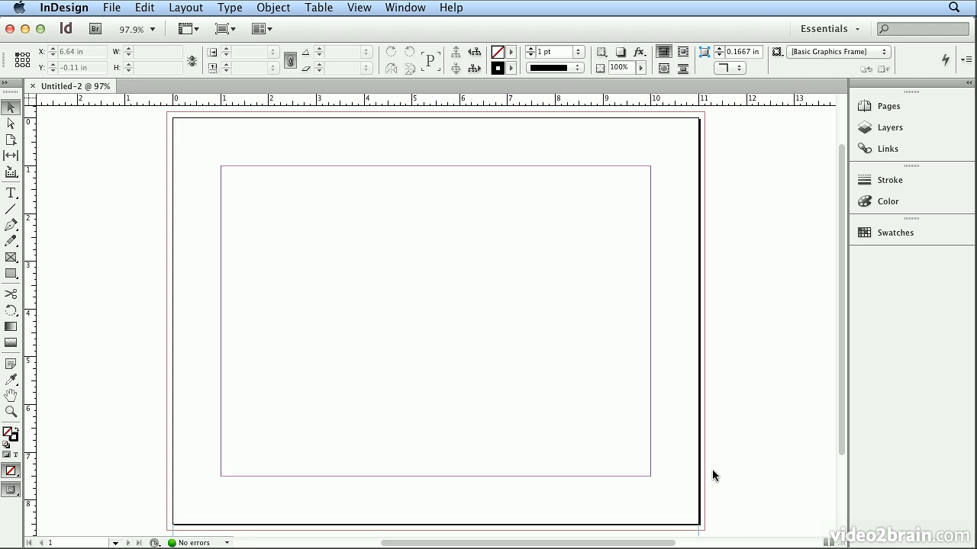
pyautogui.click(253, 182)
pyautogui.click(253, 183)
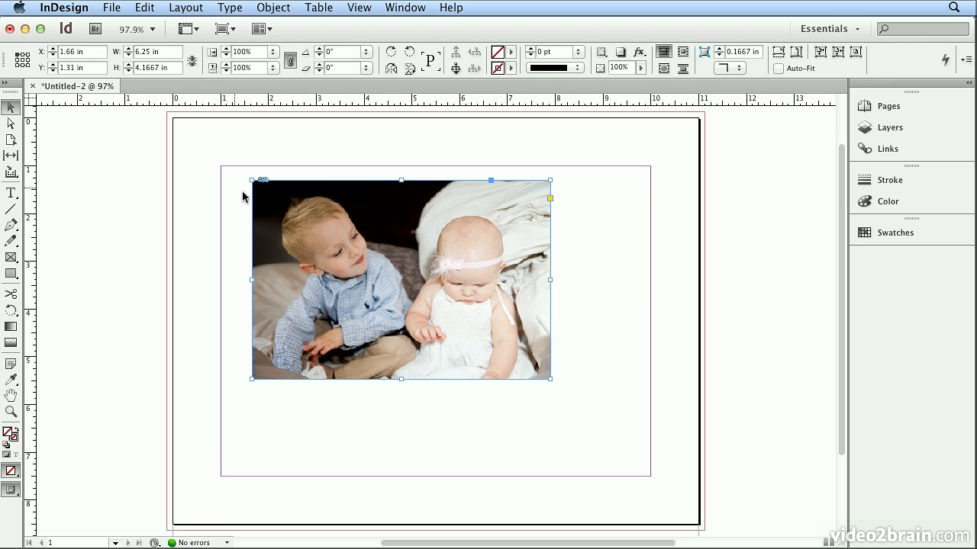
# Move the photo frame to about X 1.32 in, Y 1.5 in and crop its right side to a width of about 3.42 in
pyautogui.moveTo(280, 210); pyautogui.dragTo(264, 222)
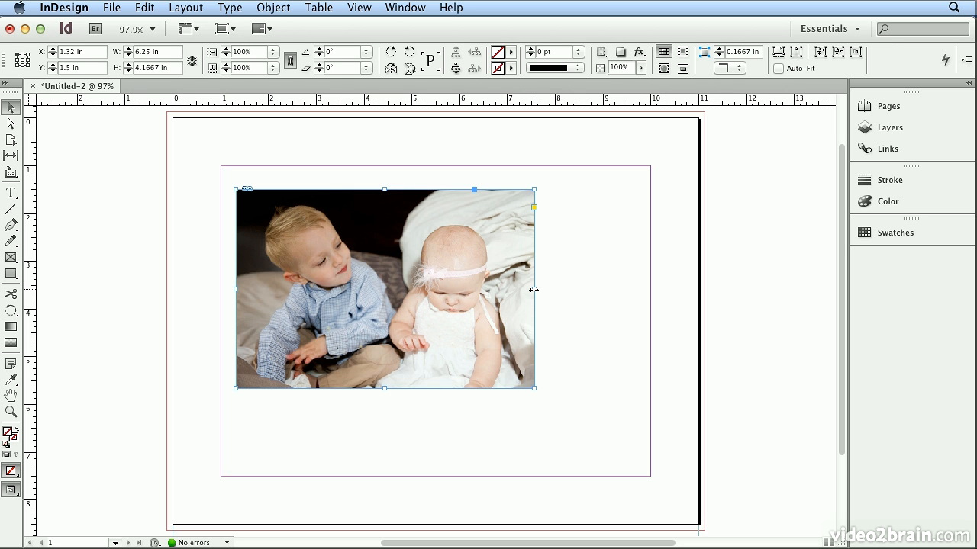
pyautogui.moveTo(533, 290); pyautogui.dragTo(399, 294)
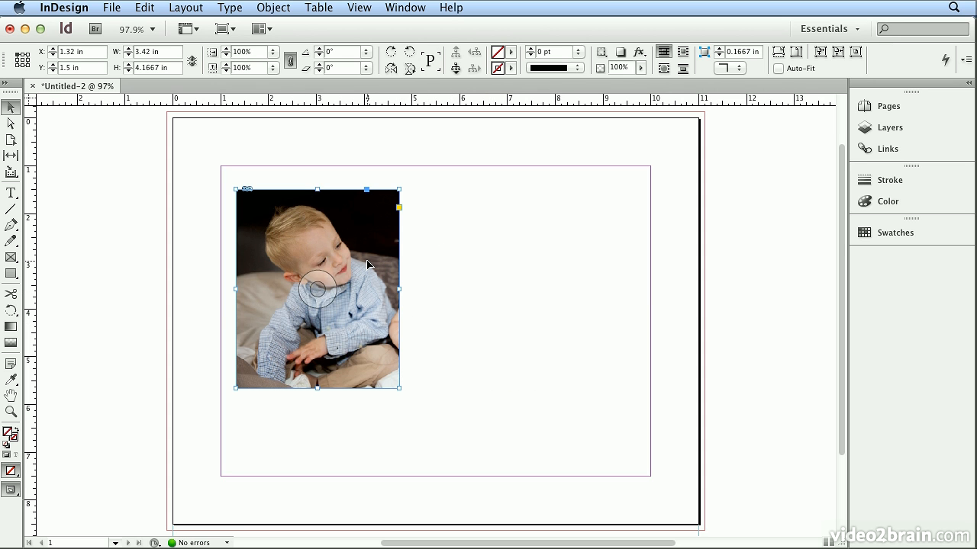
# Shift the photo inside its frame to an X offset of about -2.83 in using the content grabber
pyautogui.click(317, 286)
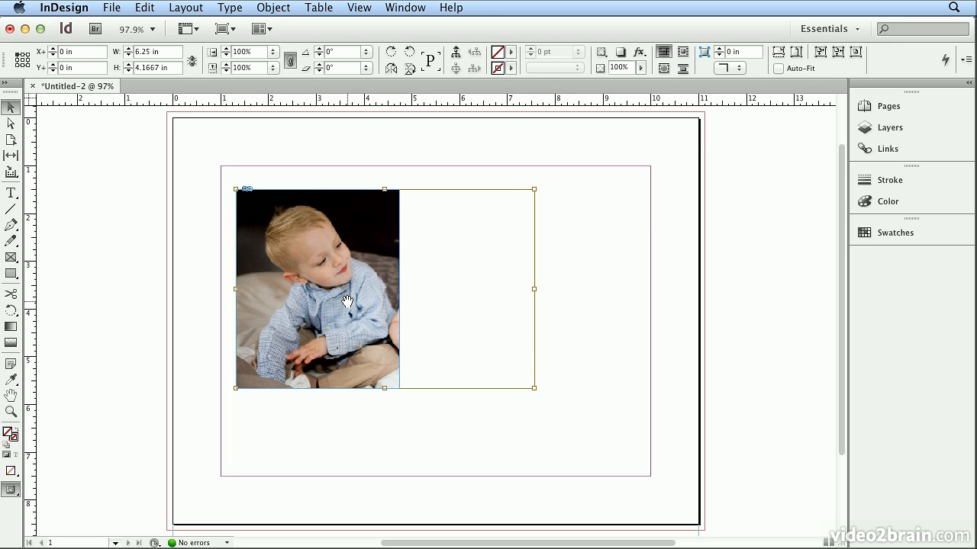
pyautogui.moveTo(347, 302); pyautogui.dragTo(212, 298)
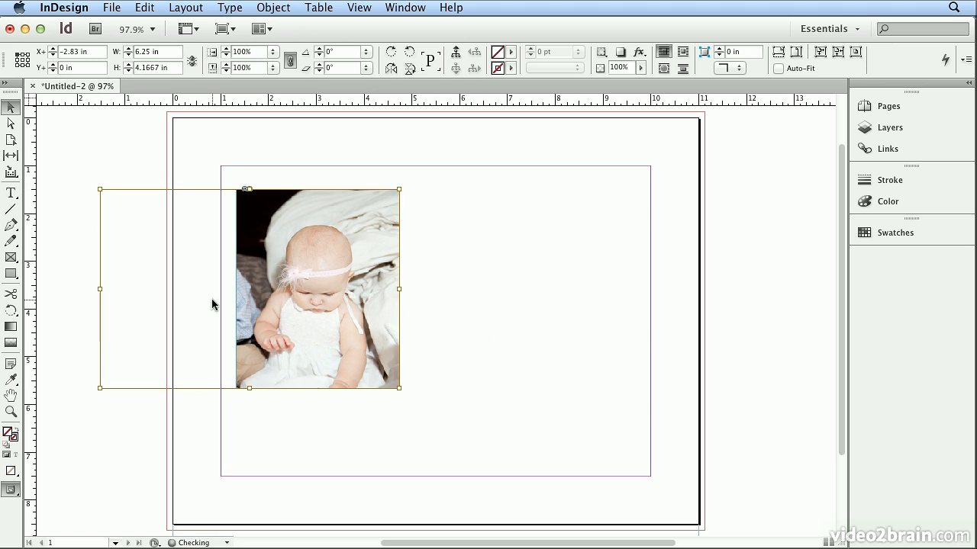
# With the Direct Selection tool, shift the photo inside its frame to an X offset of about -1.14 in and back to -2.83 in
pyautogui.click(17, 125)
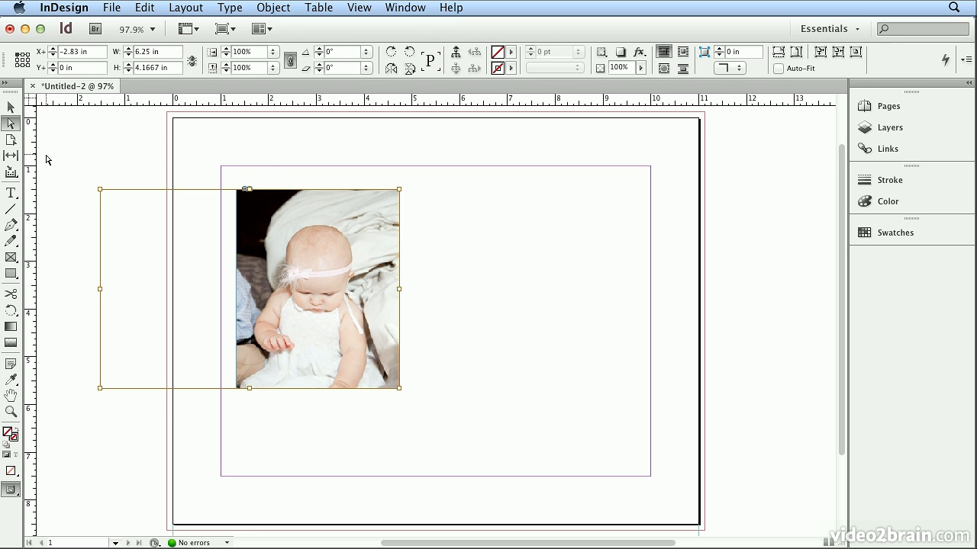
pyautogui.click(297, 165)
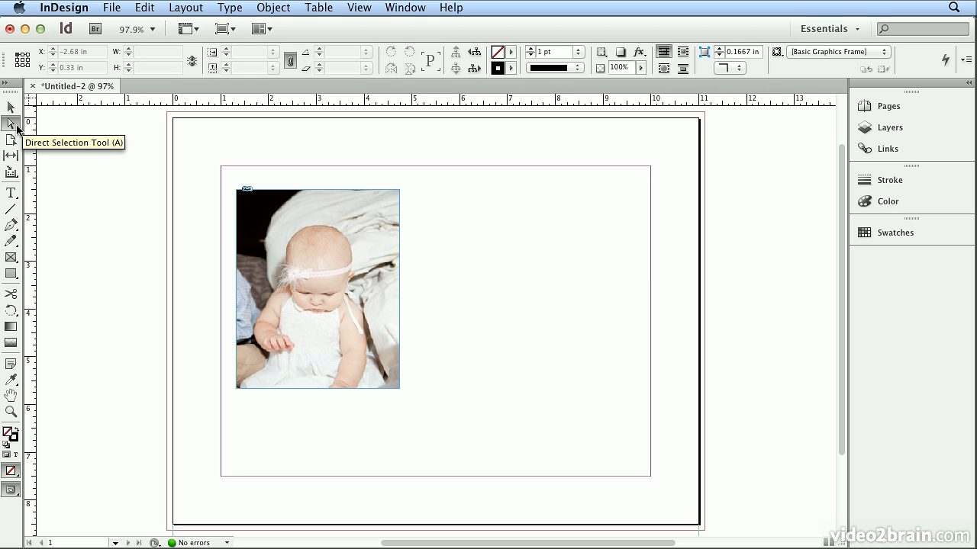
pyautogui.click(15, 127)
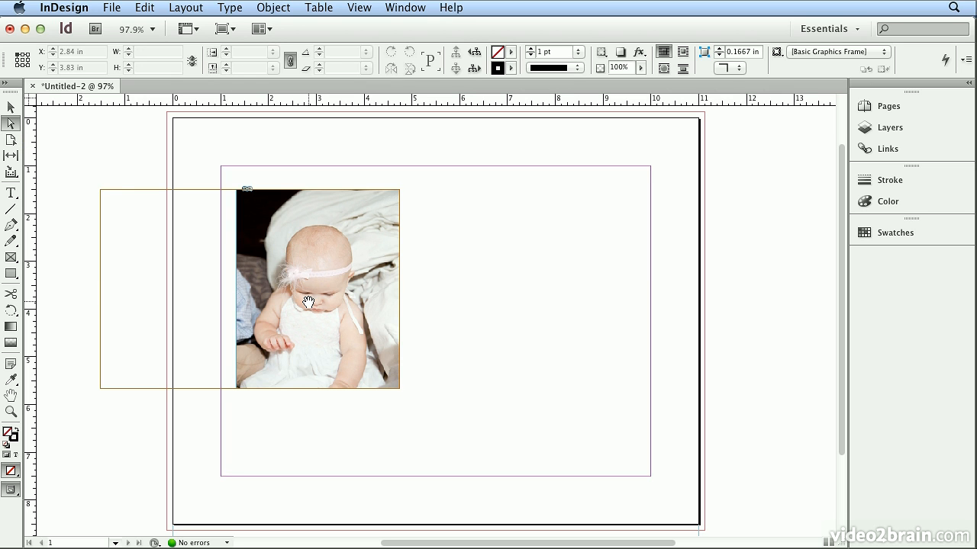
pyautogui.click(303, 299)
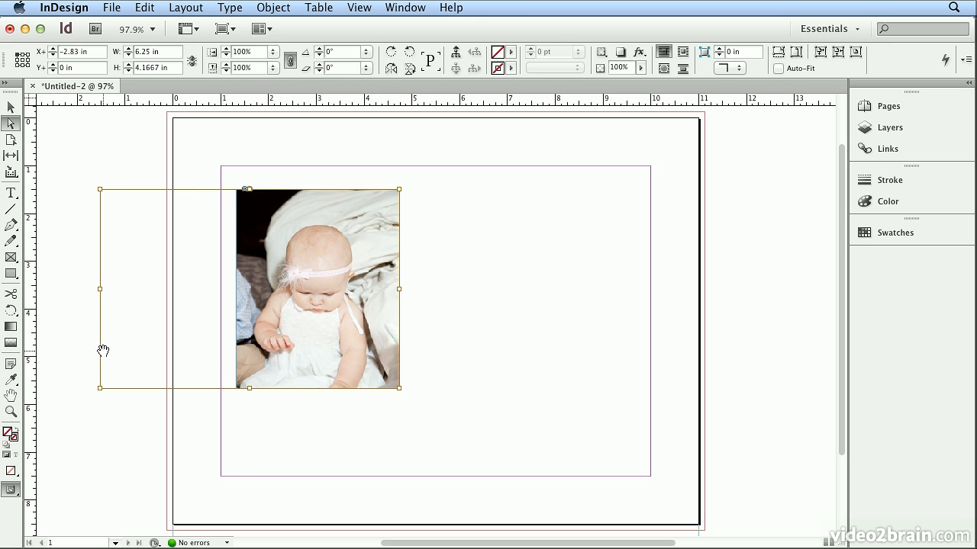
pyautogui.moveTo(336, 348); pyautogui.dragTo(393, 340)
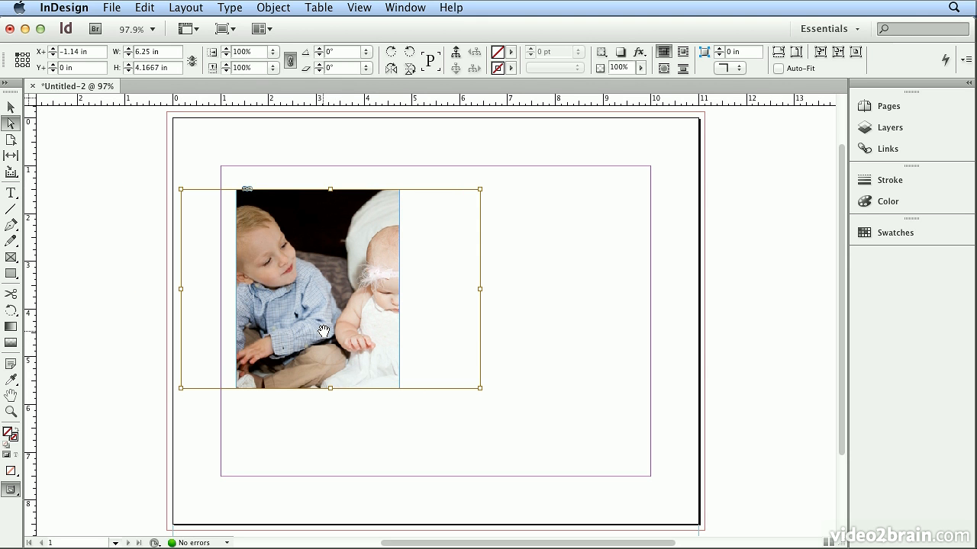
pyautogui.moveTo(323, 330); pyautogui.dragTo(242, 331)
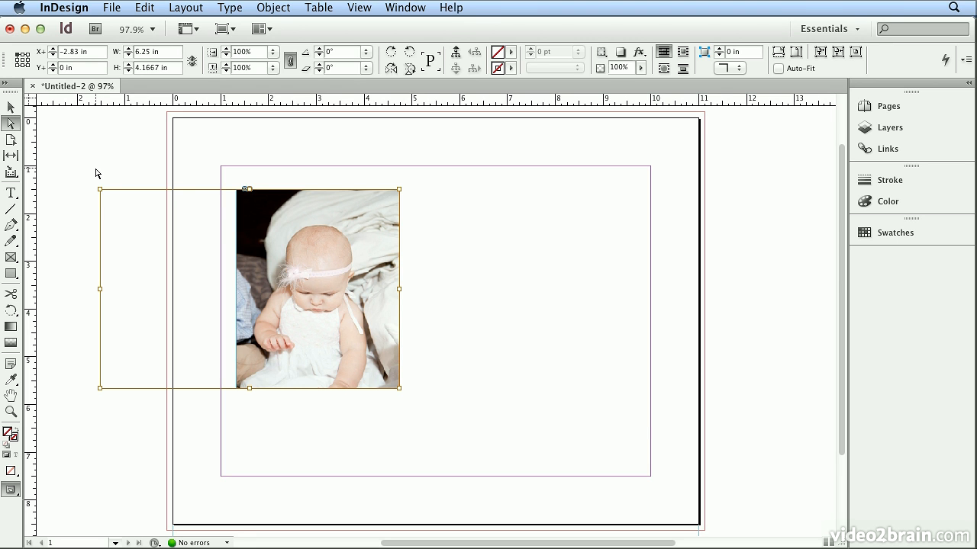
# Try scaling the photo unevenly inside its frame to about 59.84% by 94.96%, and undo that resize
pyautogui.moveTo(97, 191); pyautogui.dragTo(220, 199)
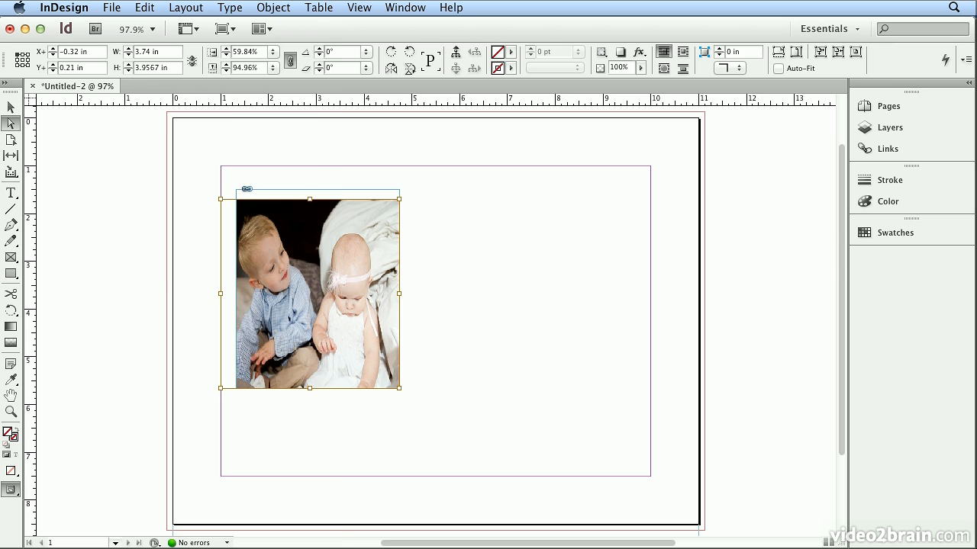
pyautogui.click(145, 8)
pyautogui.click(152, 26)
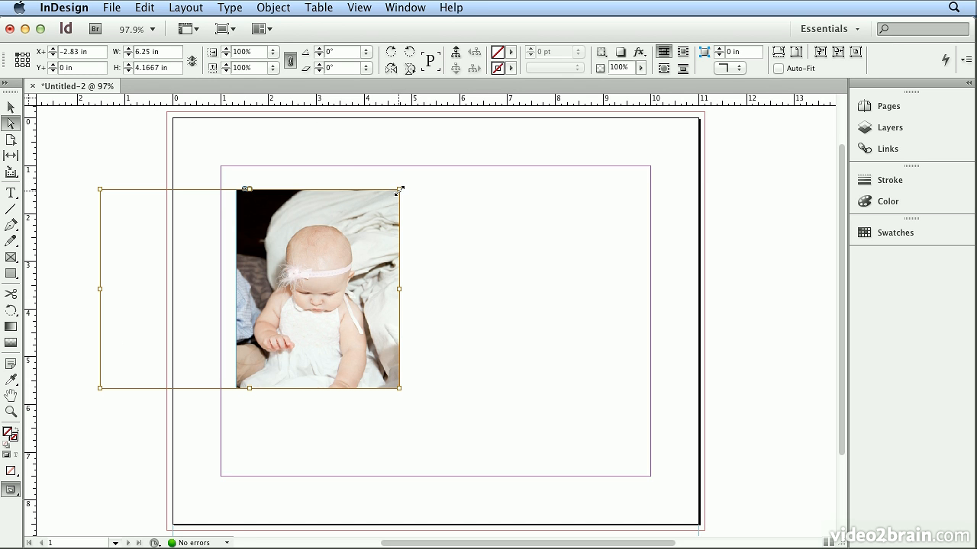
# Scale the photo proportionally inside its frame, first up to about 118.88% and finally down to about 97.5%
pyautogui.moveTo(400, 190); pyautogui.dragTo(455, 151)
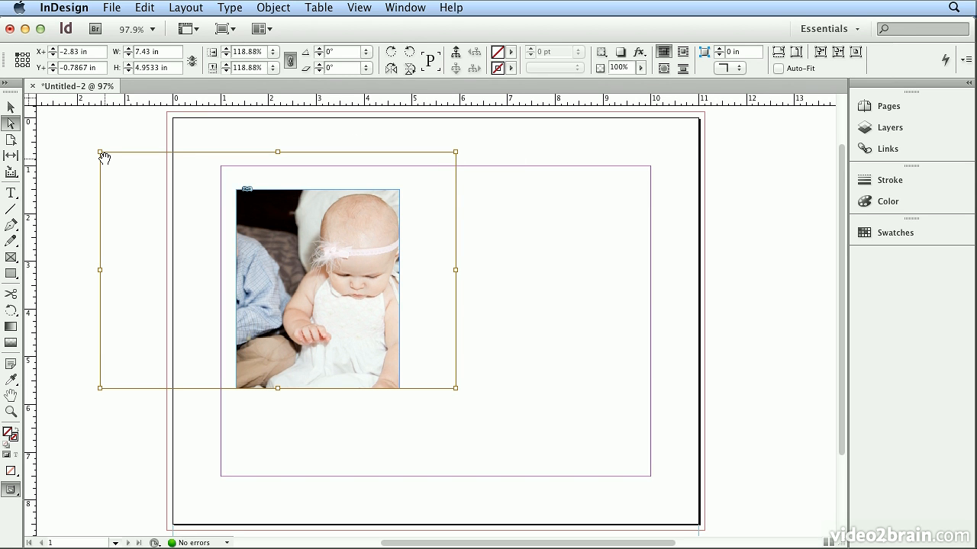
pyautogui.moveTo(99, 152); pyautogui.dragTo(170, 201)
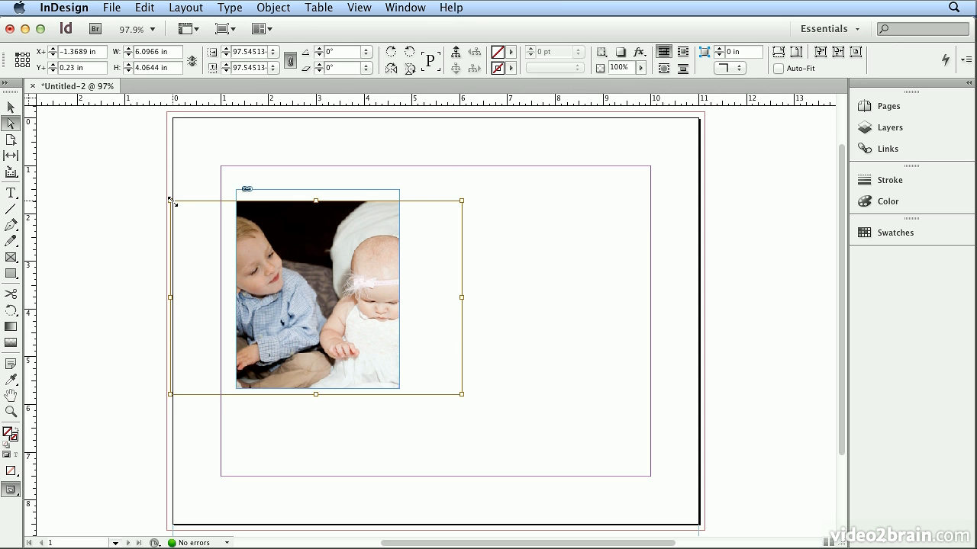
pyautogui.click(430, 195)
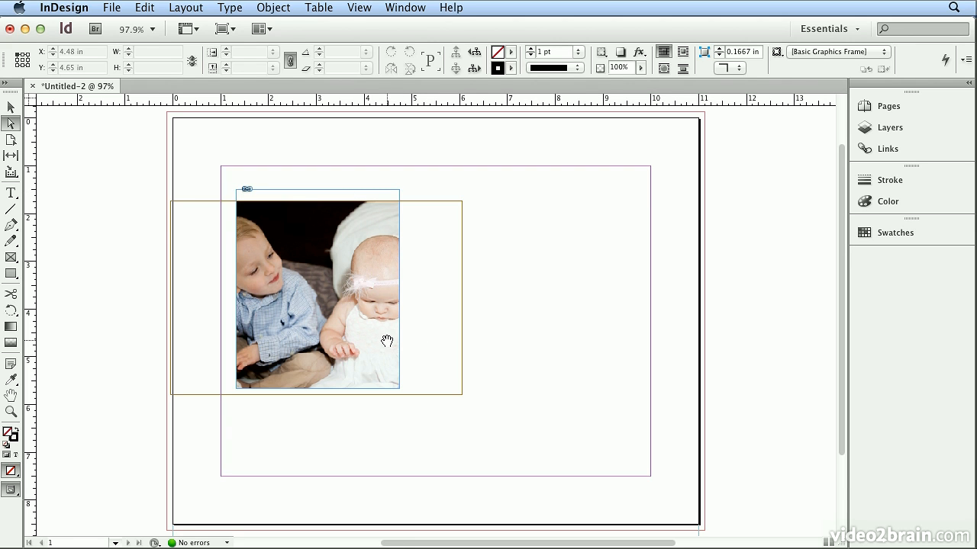
# Reshape the frame into a trapezoid by moving its upper-left corner to about X 2 in and its upper-right corner to about X 4.02 in
pyautogui.click(238, 195)
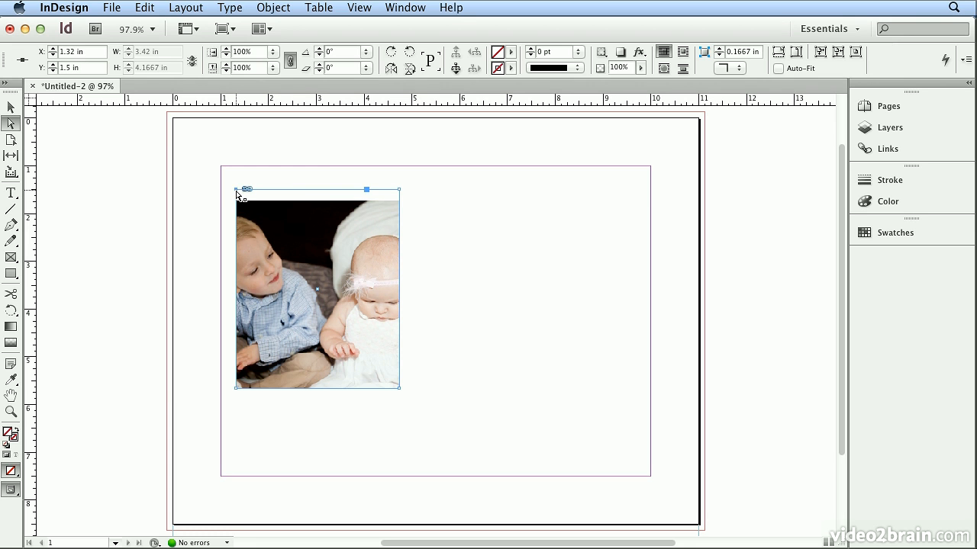
pyautogui.moveTo(236, 191); pyautogui.dragTo(267, 191)
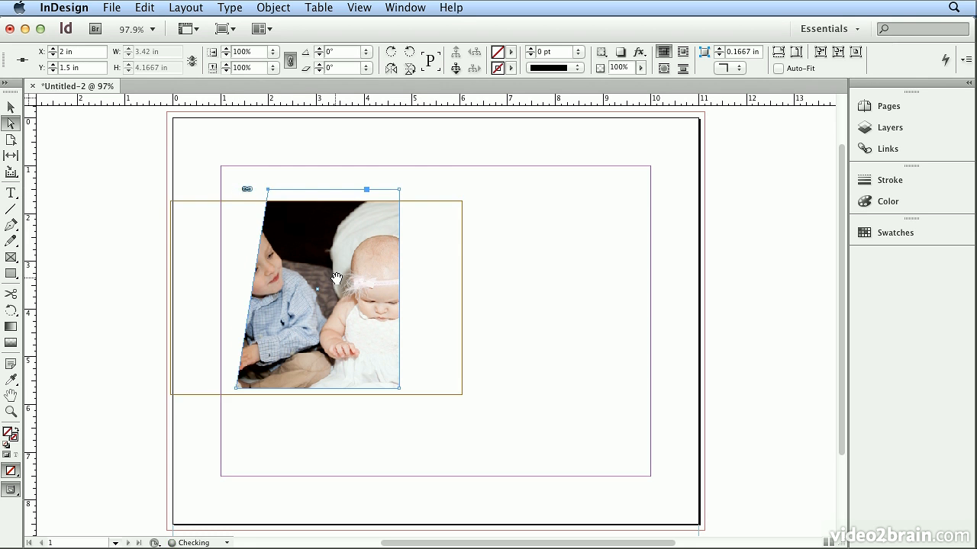
pyautogui.moveTo(399, 190); pyautogui.dragTo(367, 190)
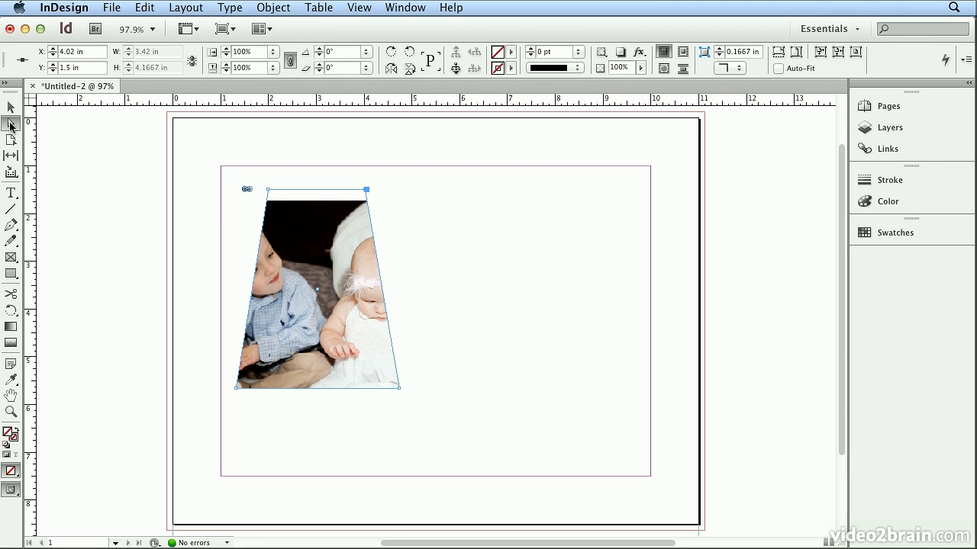
# Undo both frame corner moves and the last photo resize
pyautogui.click(144, 7)
pyautogui.click(142, 26)
pyautogui.click(144, 7)
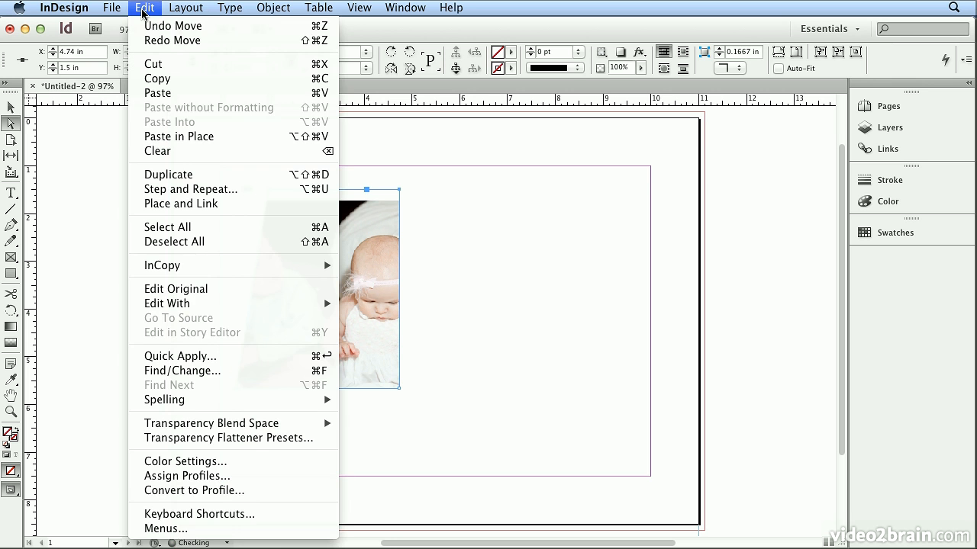
pyautogui.click(153, 26)
pyautogui.click(144, 7)
pyautogui.click(153, 26)
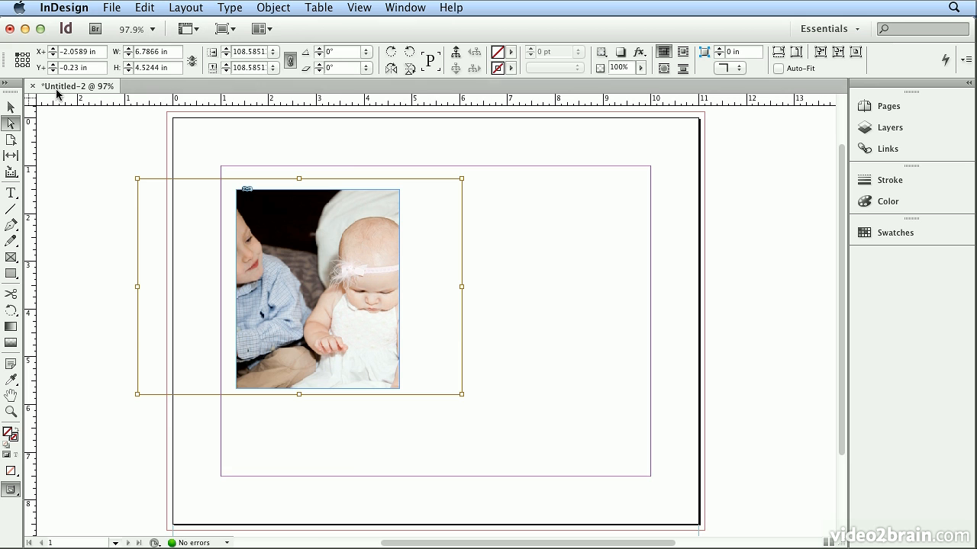
# With the Selection tool, move the whole frame with its photo to about X 3.875 in, Y 2.83 in
pyautogui.click(13, 108)
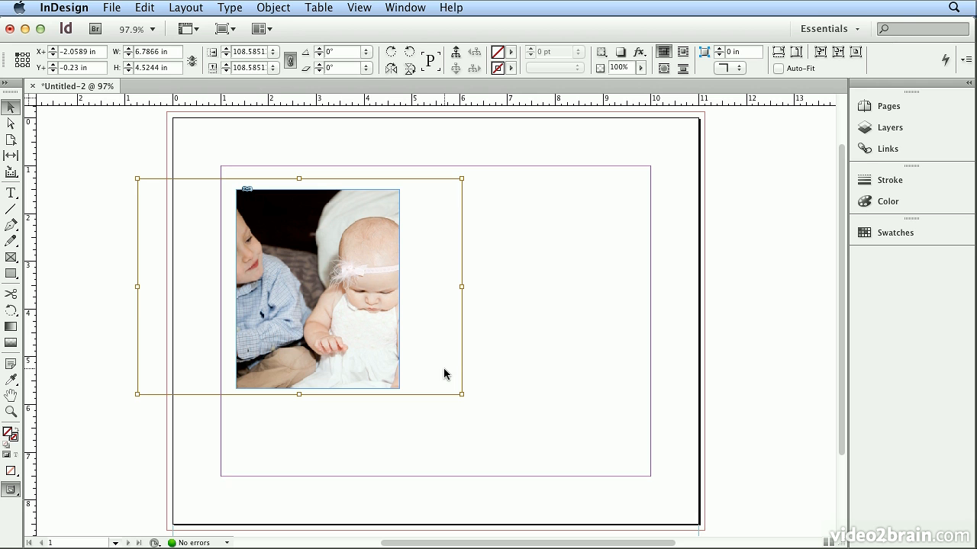
pyautogui.click(579, 362)
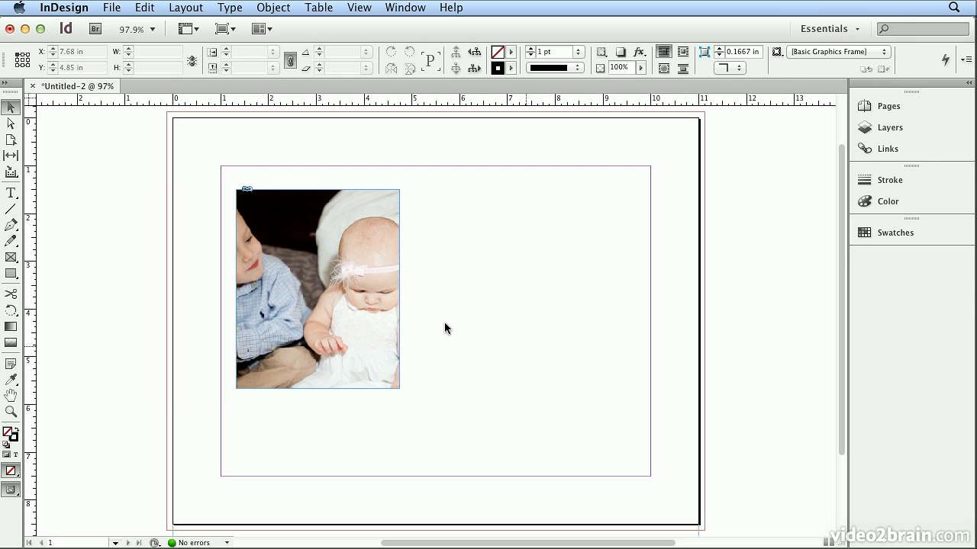
pyautogui.moveTo(389, 309); pyautogui.dragTo(505, 370)
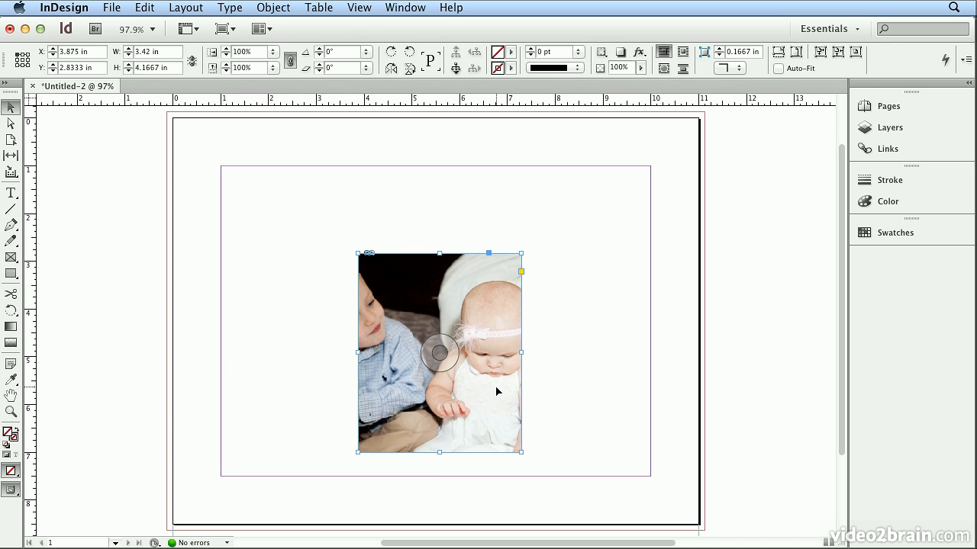
# Shift the photo inside its frame to offsets of about X -1.29 in and Y -0.18 in with the content grabber, and reselect the frame
pyautogui.moveTo(439, 353); pyautogui.dragTo(476, 357)
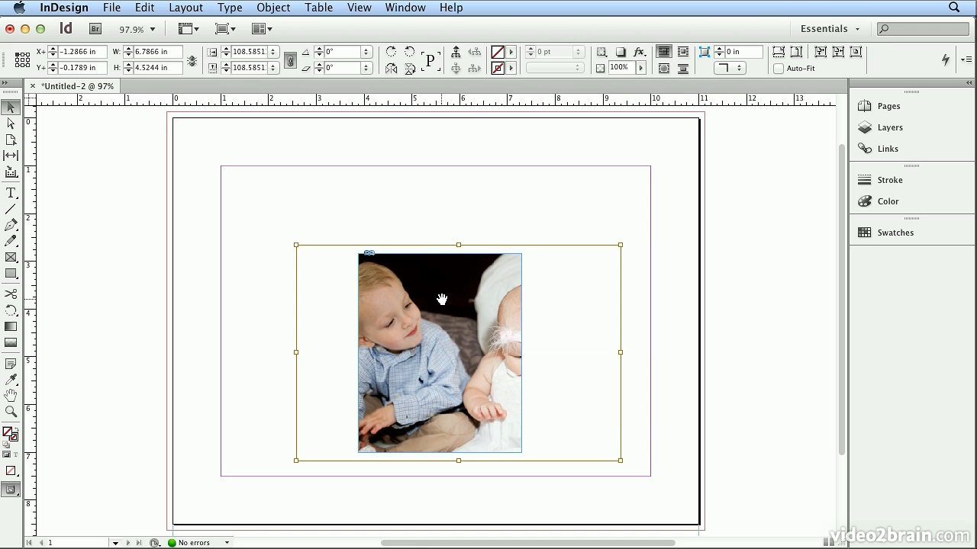
pyautogui.click(387, 201)
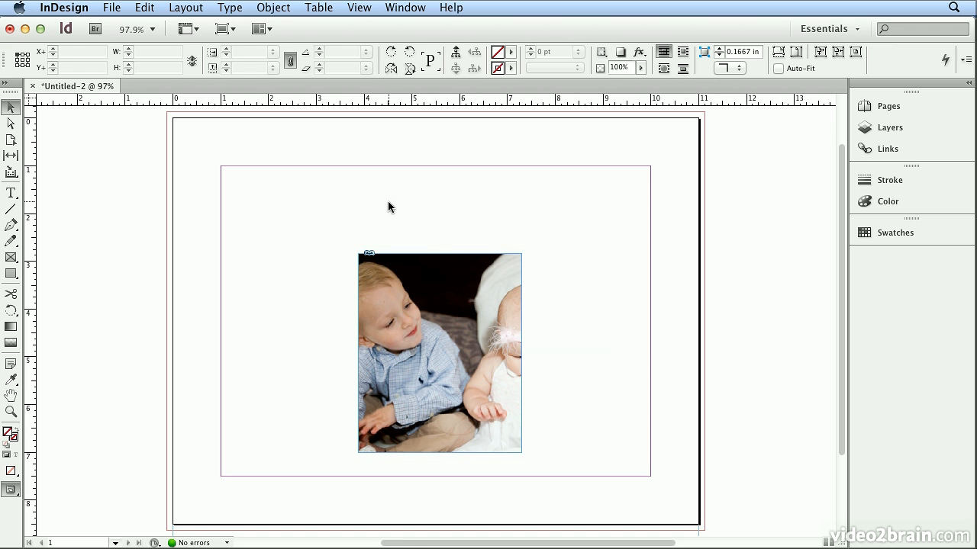
pyautogui.click(410, 286)
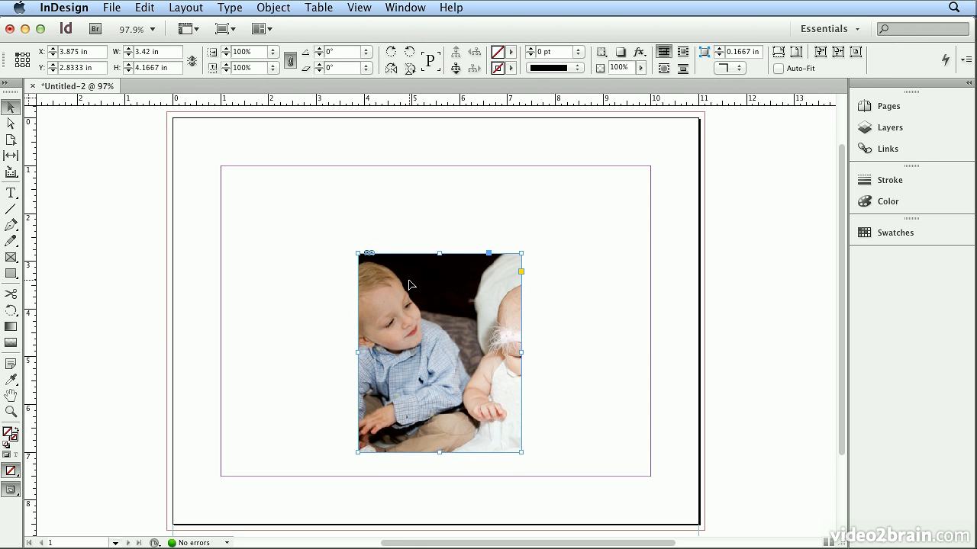
# Delete the existing photo frame and load brother_and_sister_02.psd for placing
pyautogui.press('Delete')
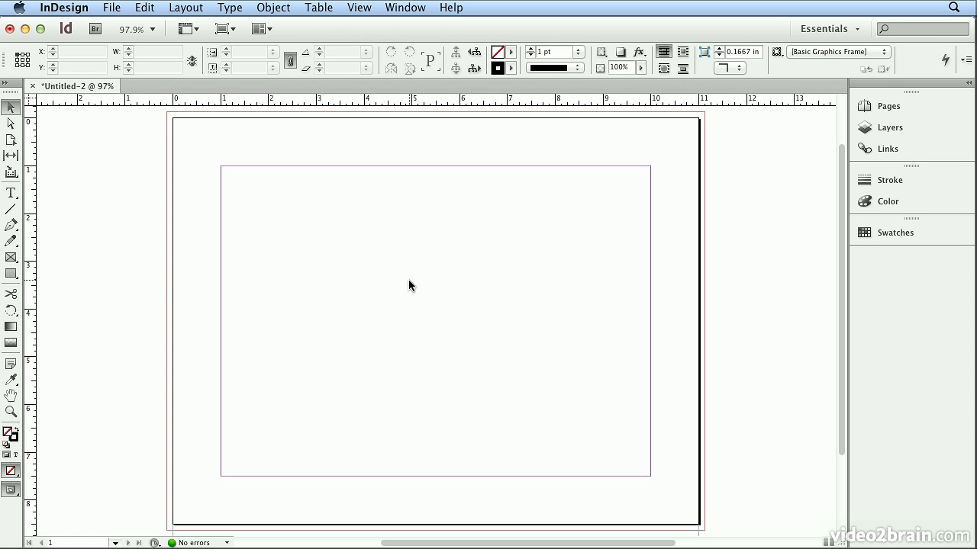
pyautogui.click(112, 8)
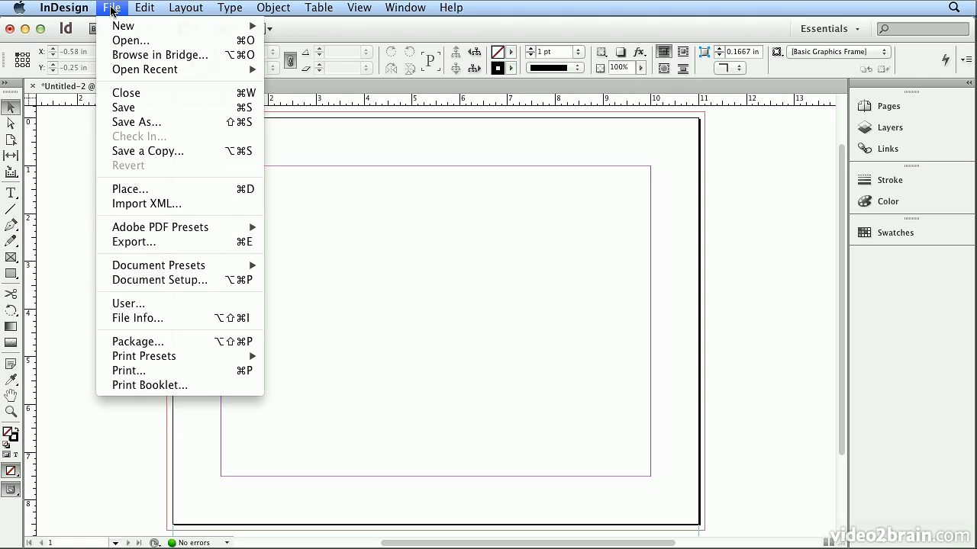
pyautogui.click(141, 190)
pyautogui.click(417, 148)
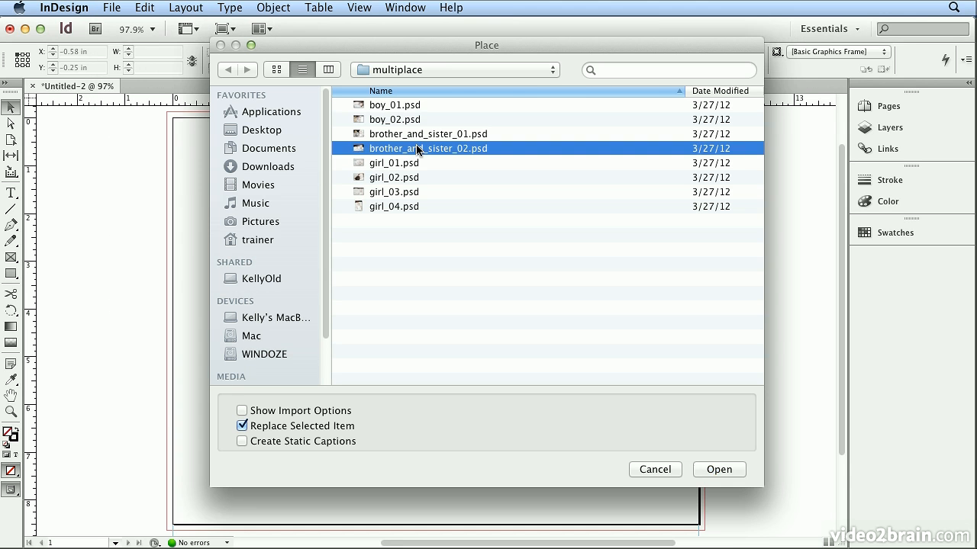
pyautogui.doubleClick(418, 149)
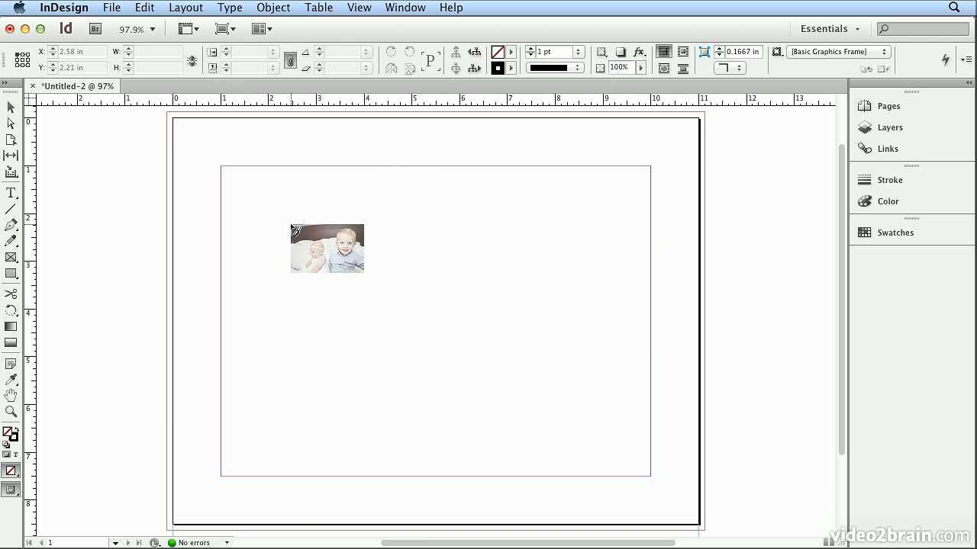
pyautogui.moveTo(294, 215); pyautogui.dragTo(428, 328)
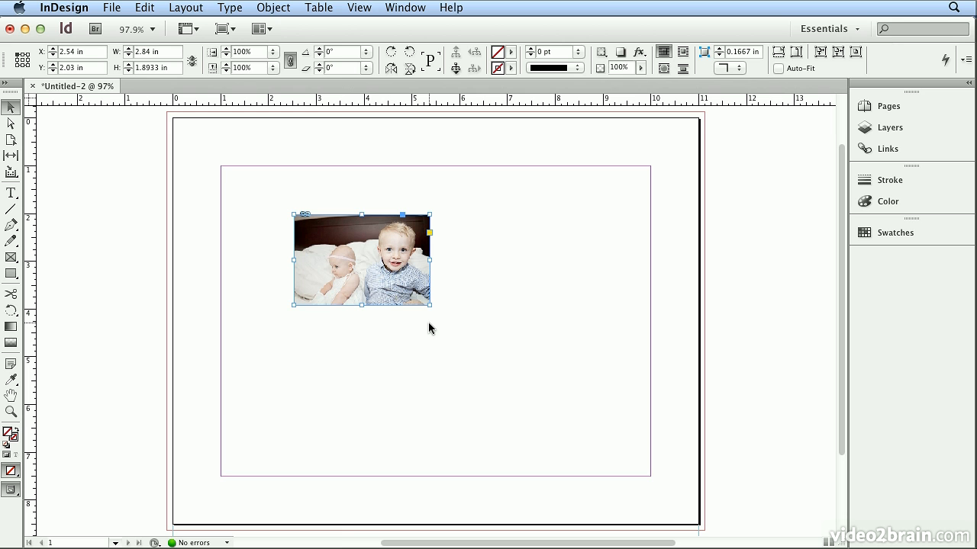
pyautogui.click(148, 11)
pyautogui.click(151, 25)
# Place the photo at full size and crop its frame from the left to about 3.17 in wide, positioned at about X 6.83 in, Y 3.33 in
pyautogui.click(258, 167)
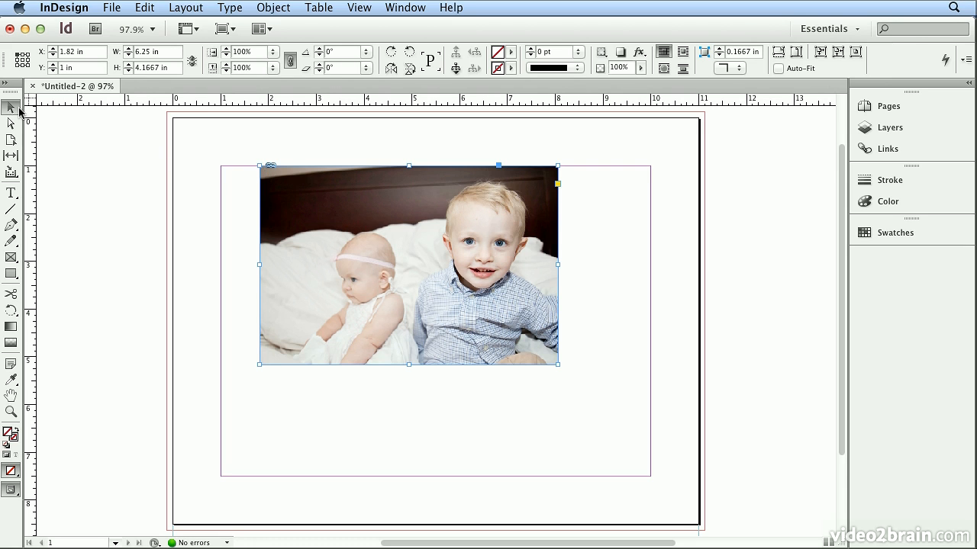
pyautogui.moveTo(259, 264); pyautogui.dragTo(407, 268)
pyautogui.moveTo(419, 210); pyautogui.dragTo(511, 321)
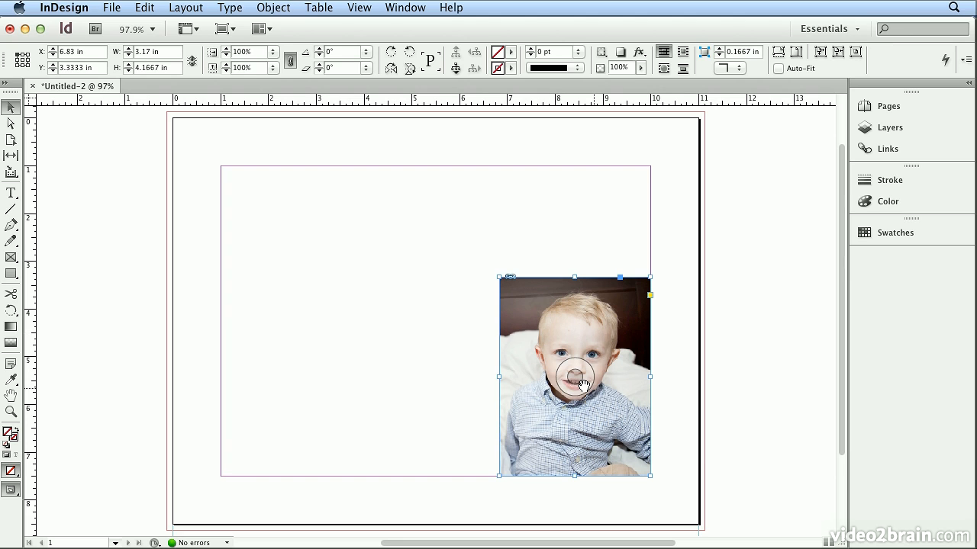
pyautogui.click(458, 353)
# Place brother_and_sister_01.psd at full size against the left margin, near the lower-left corner of the margin guides
pyautogui.click(120, 14)
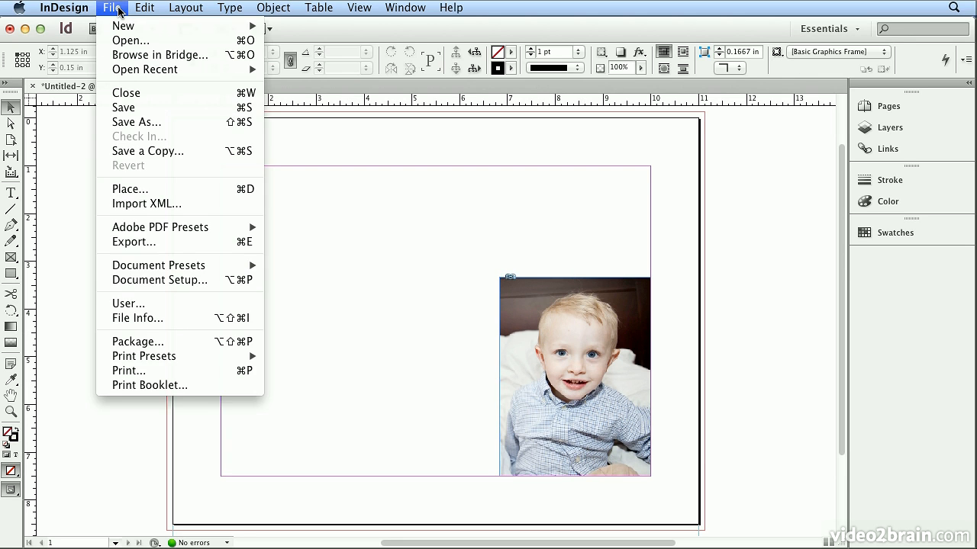
pyautogui.click(126, 191)
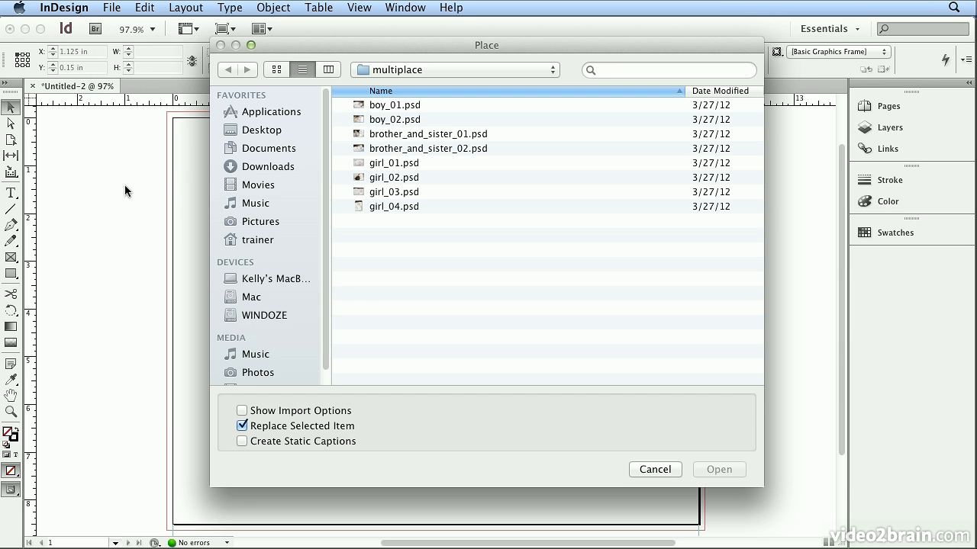
pyautogui.doubleClick(379, 134)
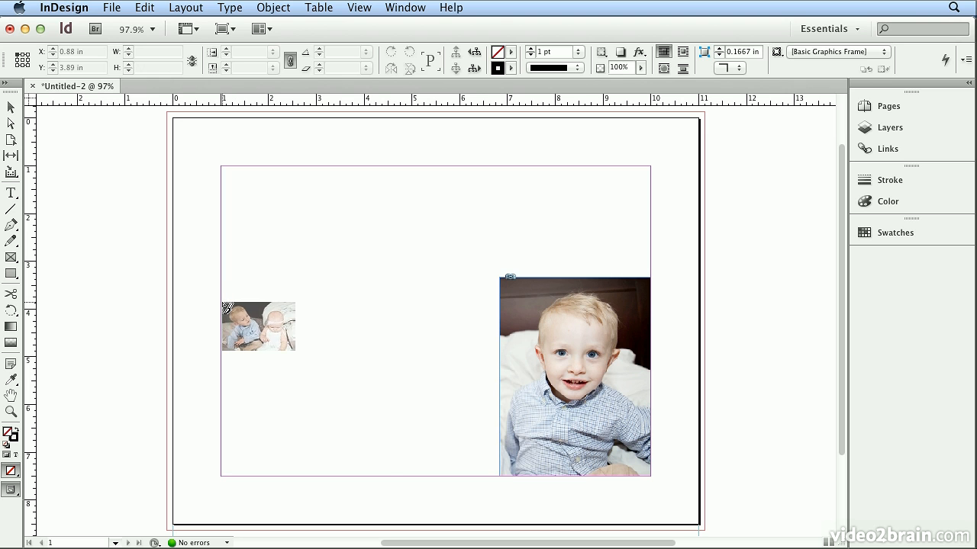
pyautogui.click(221, 301)
pyautogui.moveTo(229, 315); pyautogui.dragTo(232, 297)
# Crop the new frame from the left to about 3.17 in wide around the baby and move it to X 1 in, Y 3.33 in
pyautogui.moveTo(222, 379); pyautogui.dragTo(368, 379)
pyautogui.moveTo(397, 336); pyautogui.dragTo(251, 334)
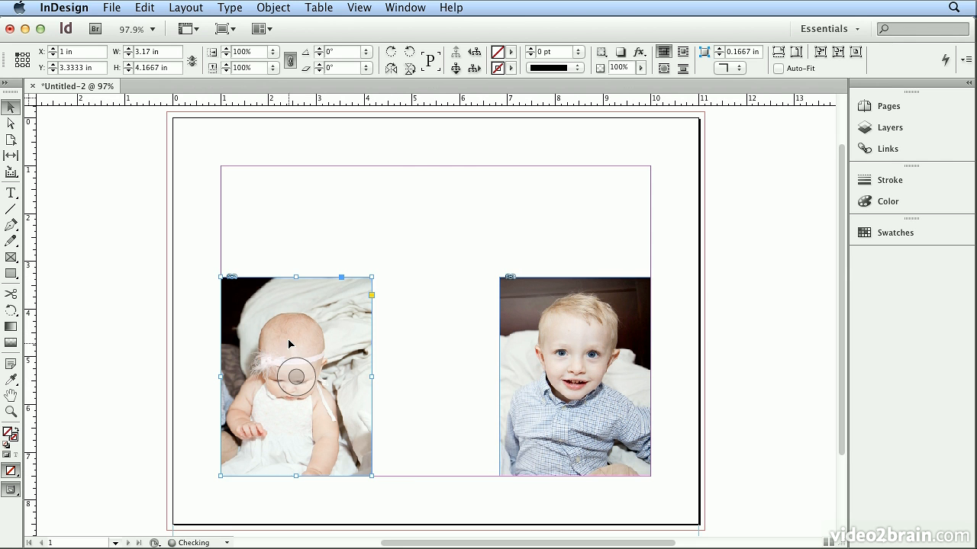
pyautogui.moveTo(371, 379)
pyautogui.mouseDown()
pyautogui.moveTo(416, 384)
pyautogui.moveTo(370, 379)
pyautogui.mouseUp()
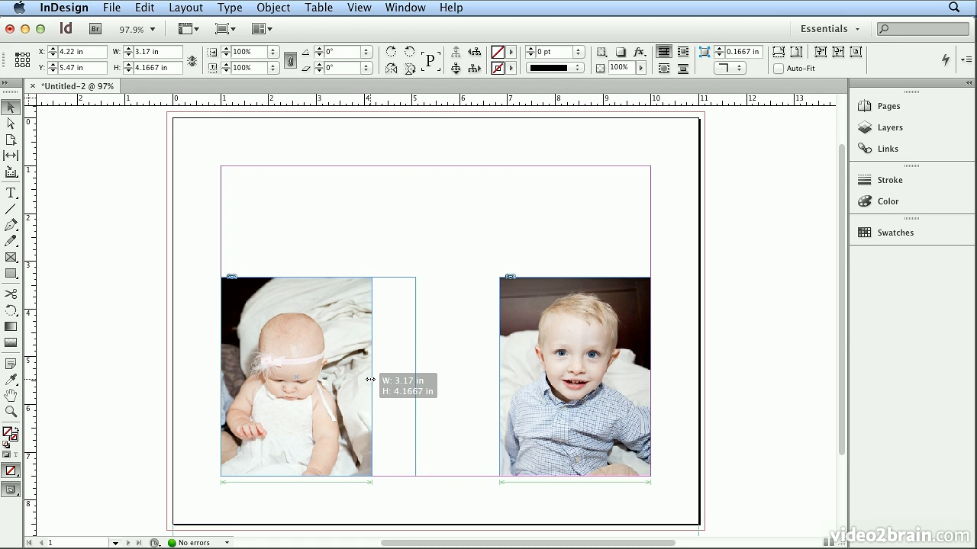
pyautogui.moveTo(370, 379); pyautogui.dragTo(370, 379)
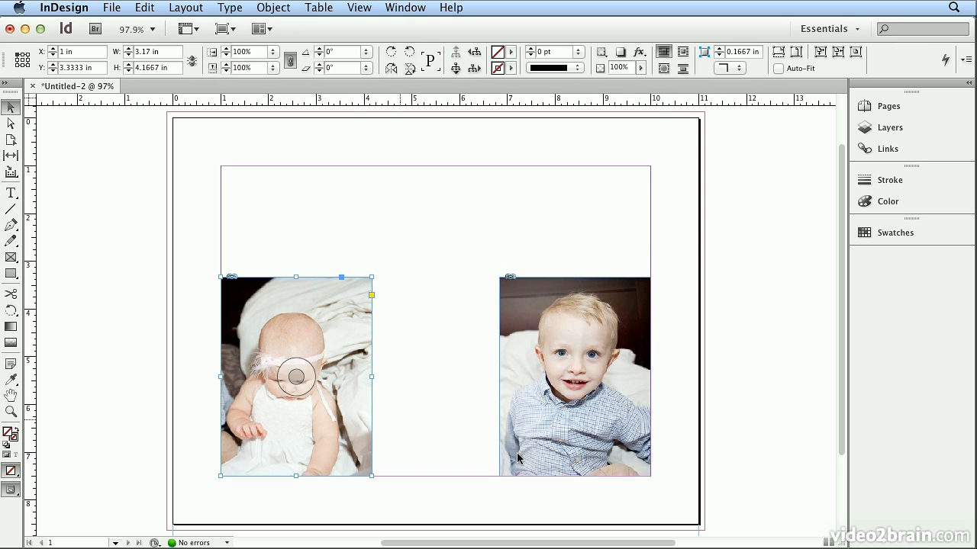
pyautogui.click(641, 433)
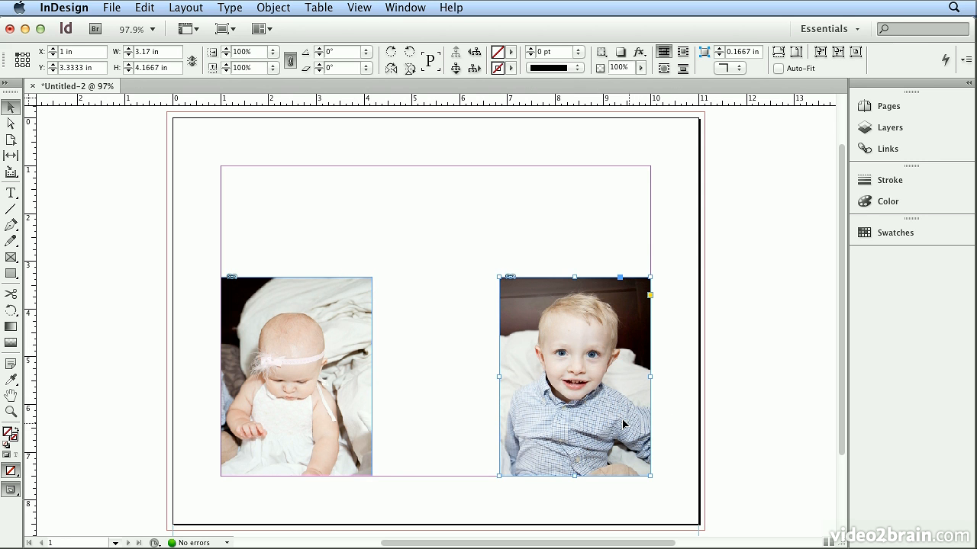
pyautogui.click(299, 285)
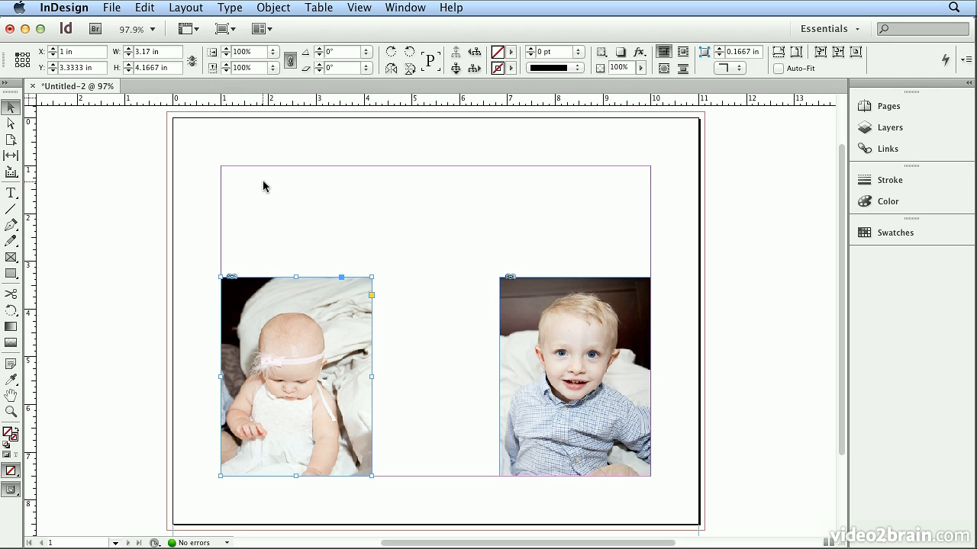
pyautogui.click(576, 375)
pyautogui.moveTo(576, 375); pyautogui.dragTo(579, 375)
pyautogui.click(497, 253)
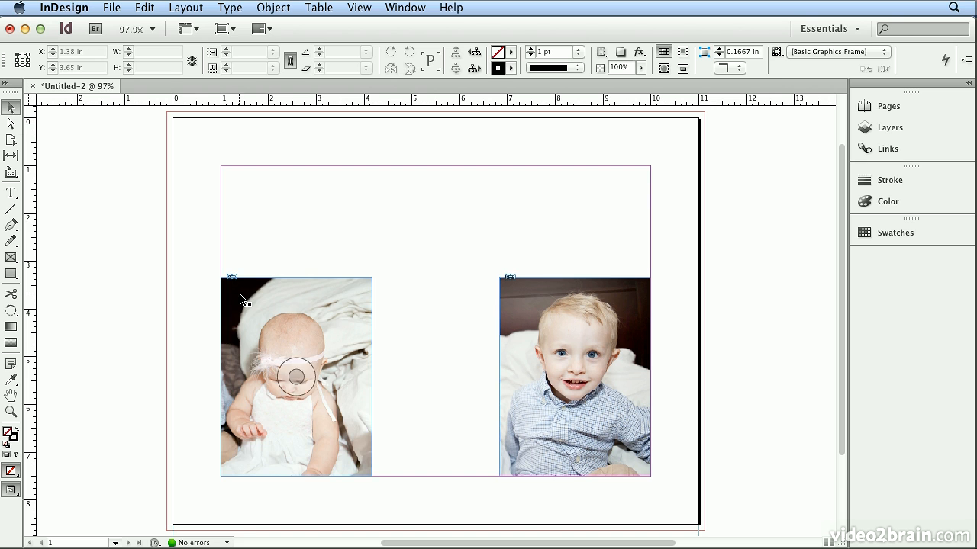
# Move the baby's frame to about X 2.2 in, Y 2.47 in, and shift its photo inside to offsets of about X -3.1 in, Y -0.1 in
pyautogui.moveTo(243, 298); pyautogui.dragTo(283, 244)
pyautogui.moveTo(403, 247); pyautogui.dragTo(420, 266)
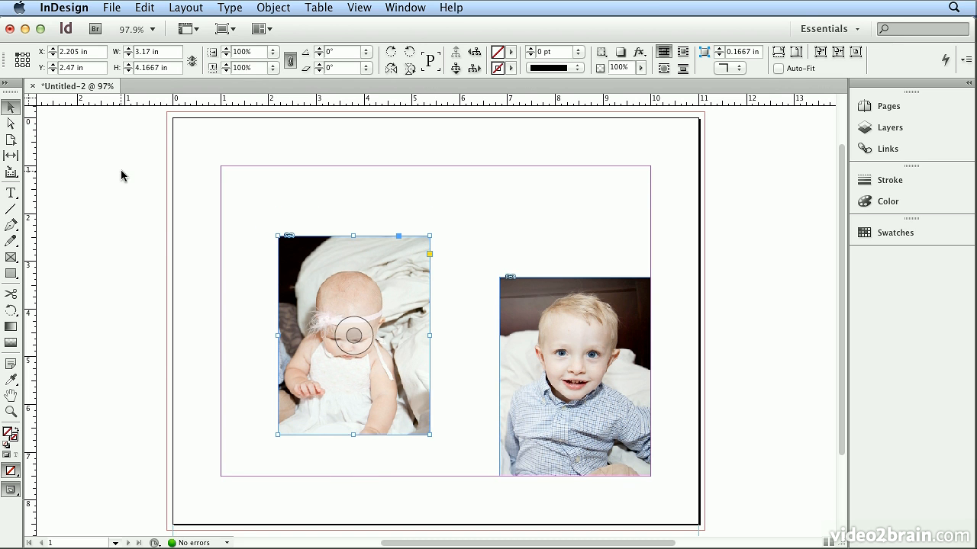
pyautogui.click(11, 123)
pyautogui.click(339, 329)
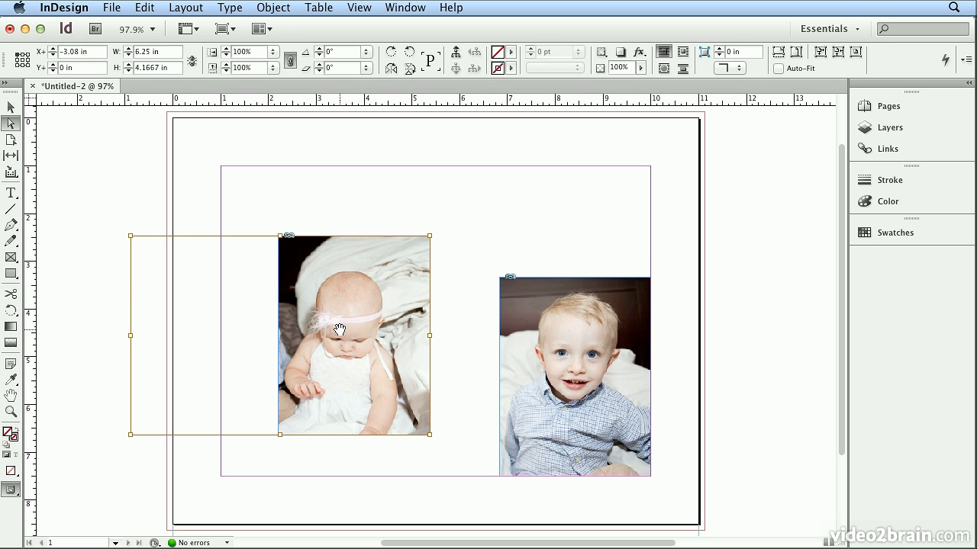
pyautogui.moveTo(339, 329)
pyautogui.mouseDown()
pyautogui.moveTo(417, 333)
pyautogui.moveTo(334, 329)
pyautogui.mouseUp()
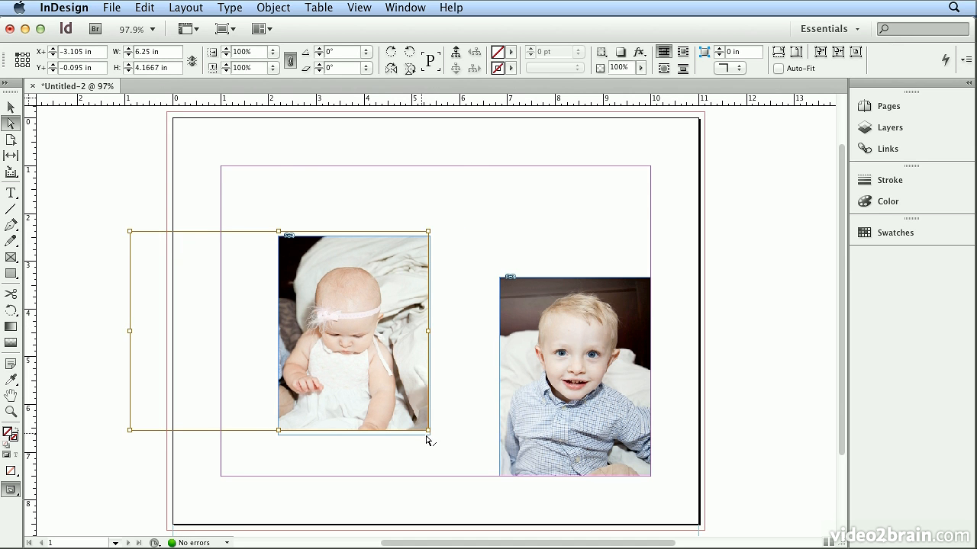
# Enlarge the baby photo inside its frame to about 136.8% and shift it to offsets of about X -4.5 in and Y -0.96 in
pyautogui.moveTo(428, 431); pyautogui.dragTo(473, 471)
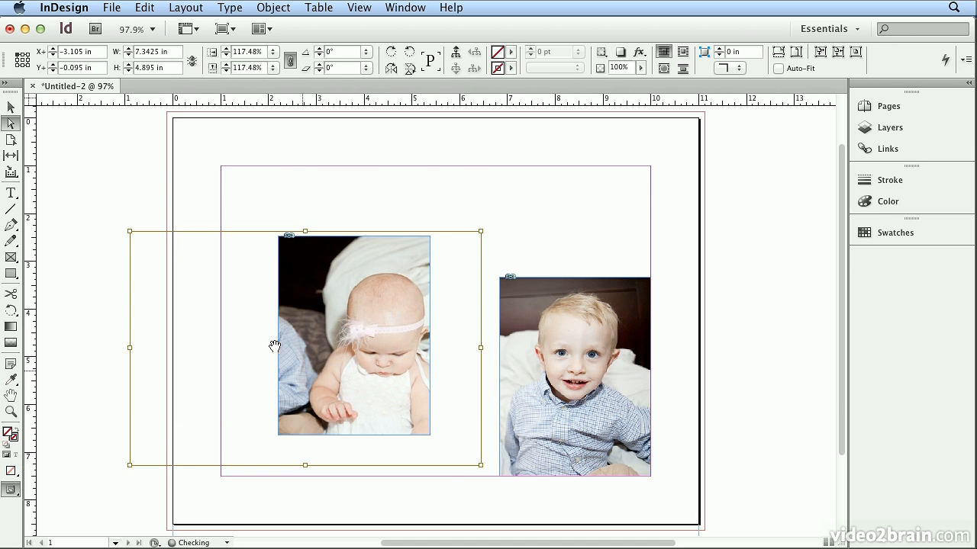
pyautogui.moveTo(132, 233); pyautogui.dragTo(76, 193)
pyautogui.moveTo(365, 333); pyautogui.dragTo(356, 331)
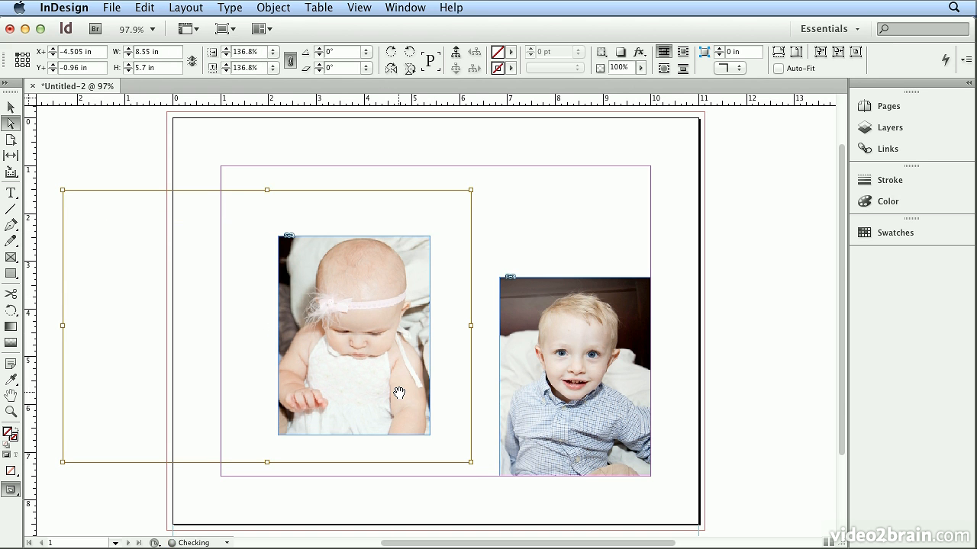
# Enlarge the boy photo inside its frame to about 135% and shift it to offsets of about X -4.69 in and Y -0.14 in
pyautogui.click(596, 393)
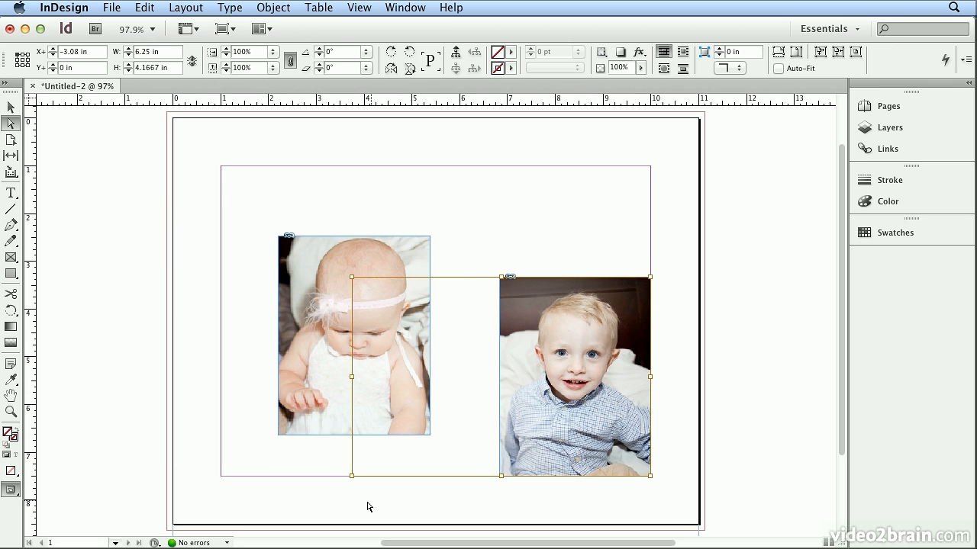
pyautogui.moveTo(352, 474); pyautogui.dragTo(299, 511)
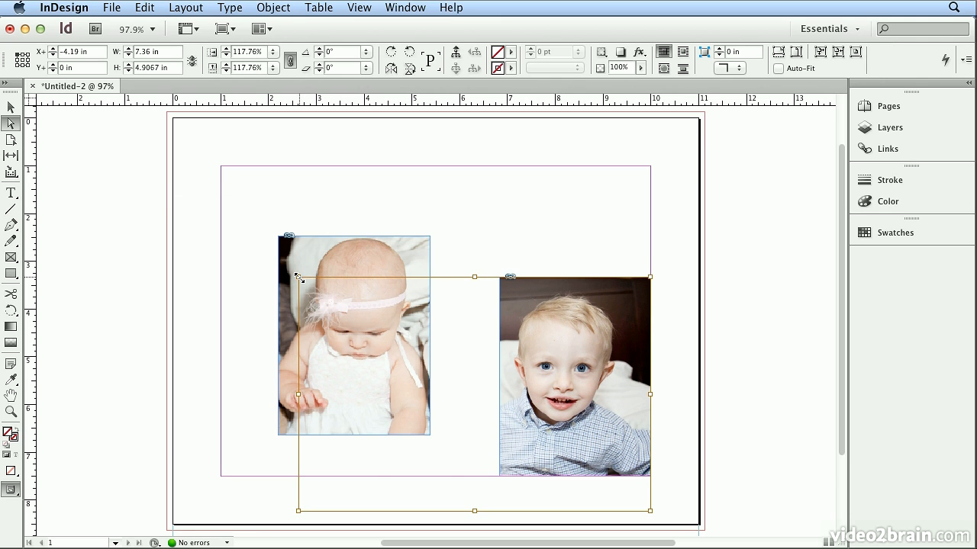
pyautogui.moveTo(298, 277); pyautogui.dragTo(284, 262)
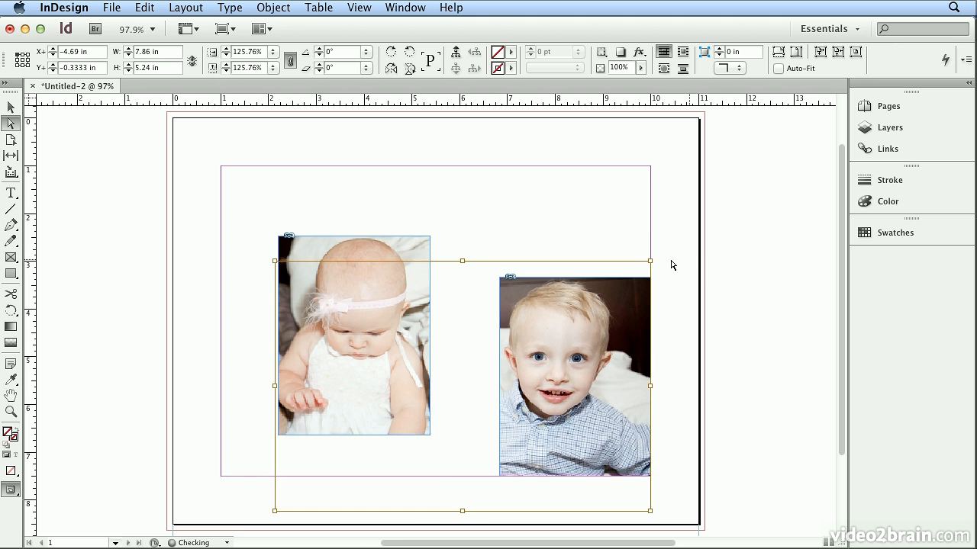
pyautogui.moveTo(650, 260); pyautogui.dragTo(679, 243)
pyautogui.moveTo(616, 308); pyautogui.dragTo(616, 333)
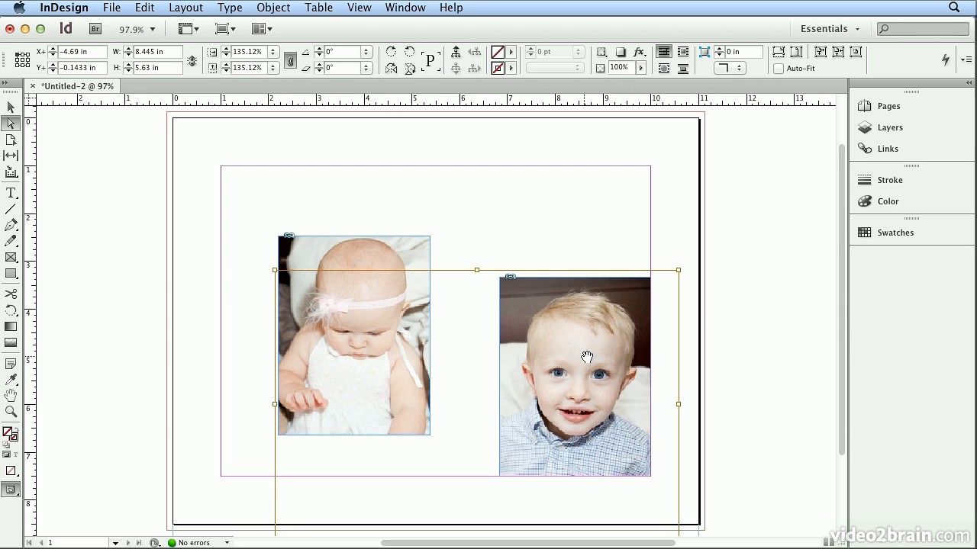
pyautogui.click(586, 225)
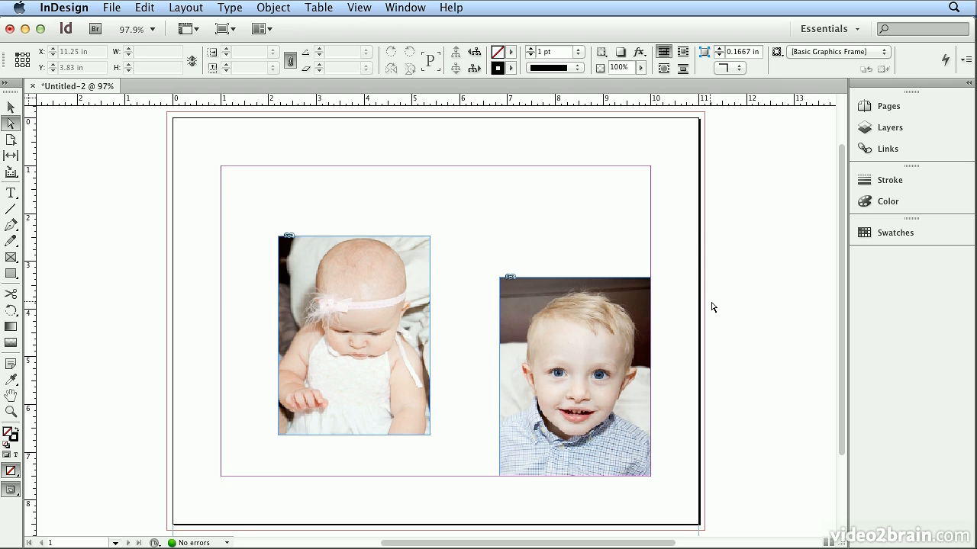
pyautogui.click(11, 107)
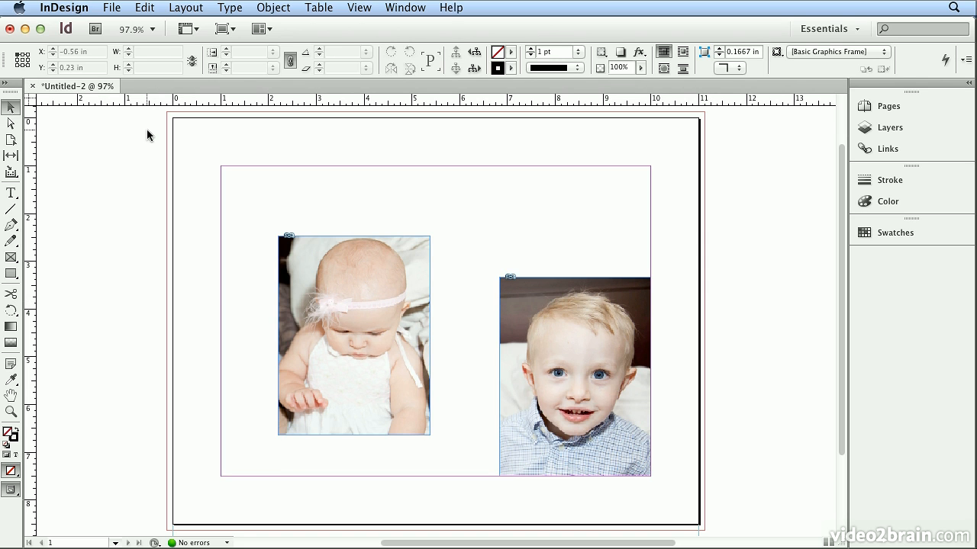
# Try reshaping the baby's frame by moving its upper-right corner to about X 5.18 in, Y 2.29 in, undo it and deselect everything
pyautogui.click(11, 122)
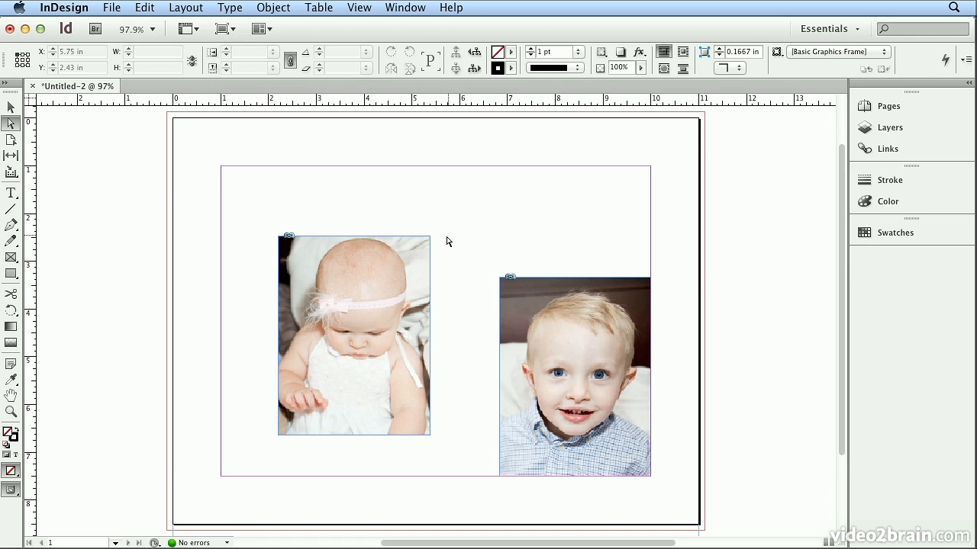
pyautogui.click(336, 242)
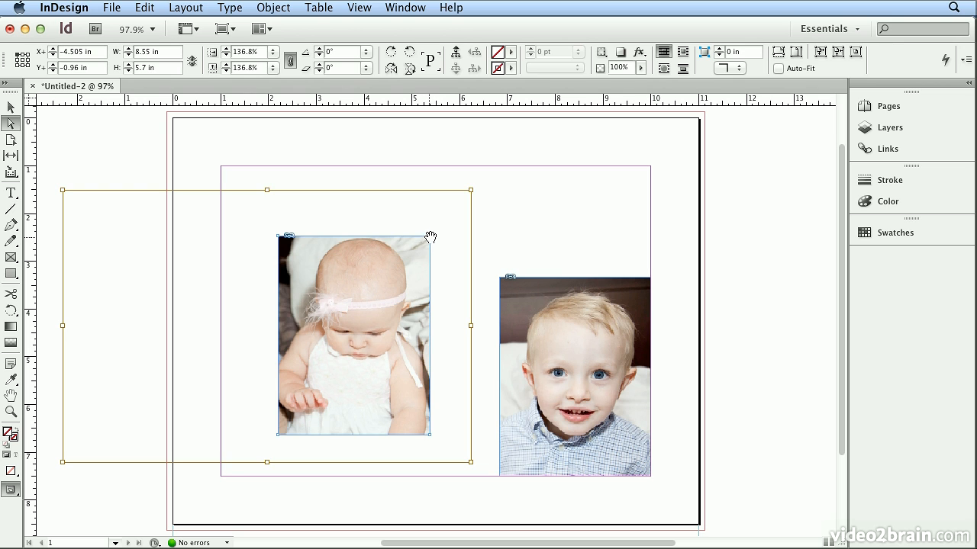
pyautogui.click(430, 237)
pyautogui.moveTo(429, 237); pyautogui.dragTo(420, 227)
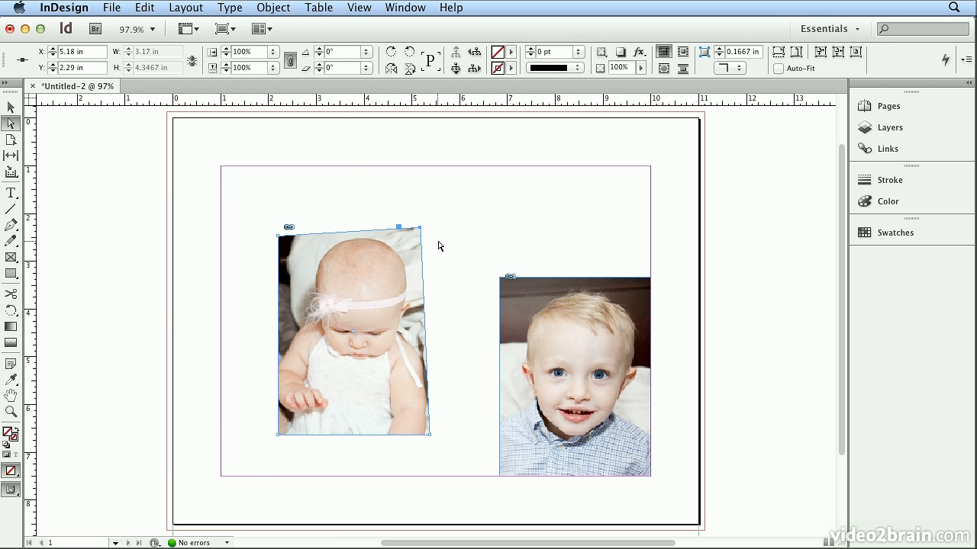
pyautogui.click(145, 8)
pyautogui.click(144, 27)
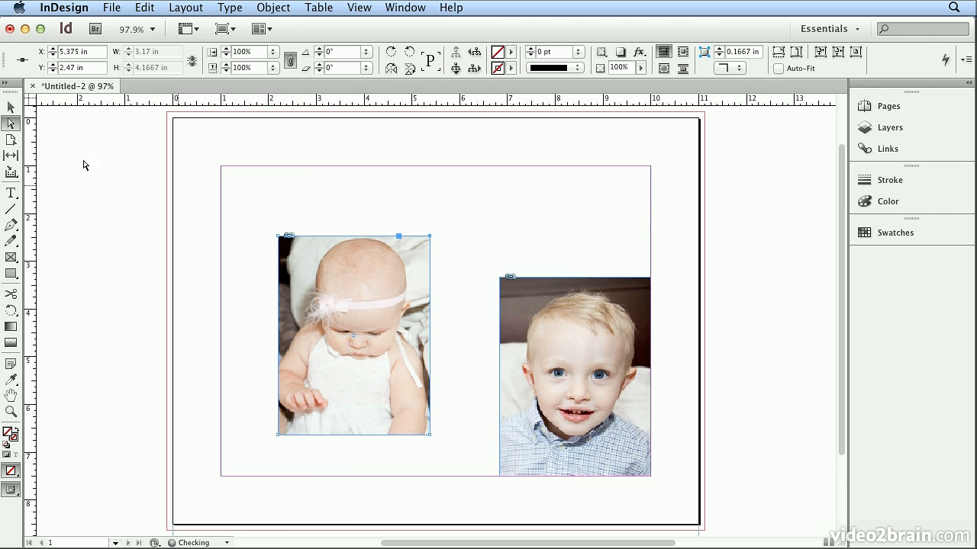
pyautogui.click(11, 108)
pyautogui.click(126, 155)
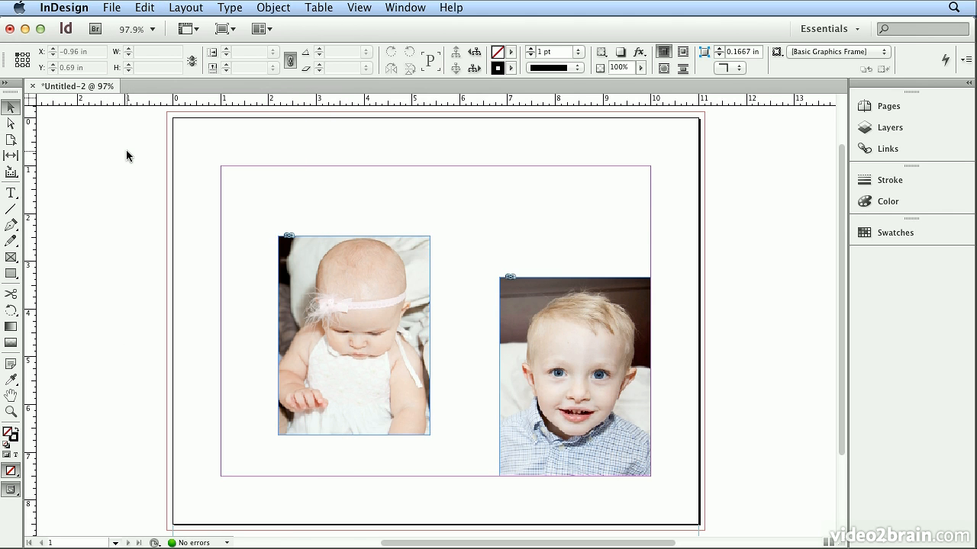